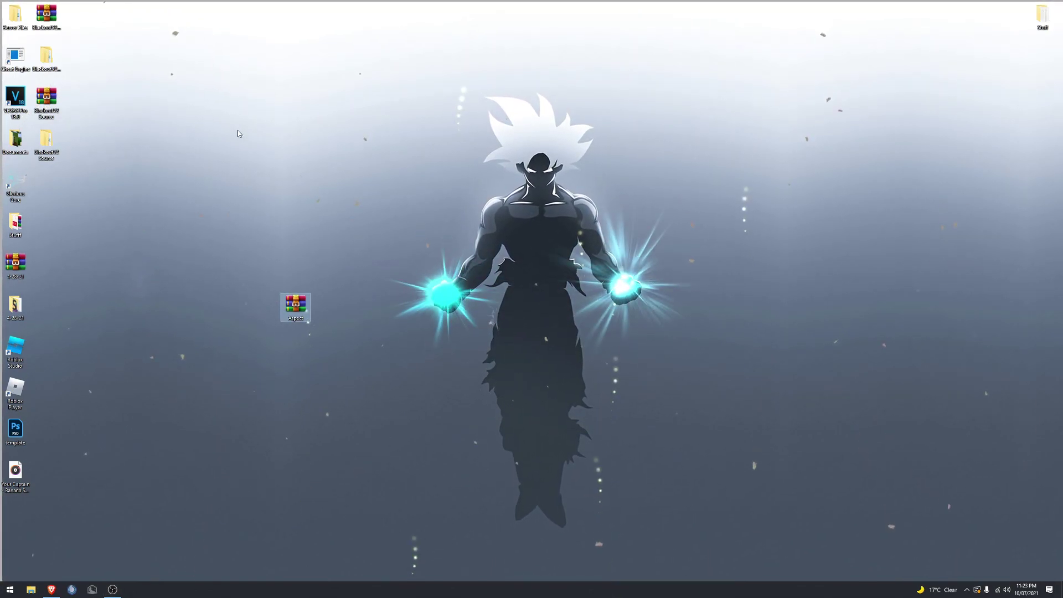
drag(237, 224, 396, 426)
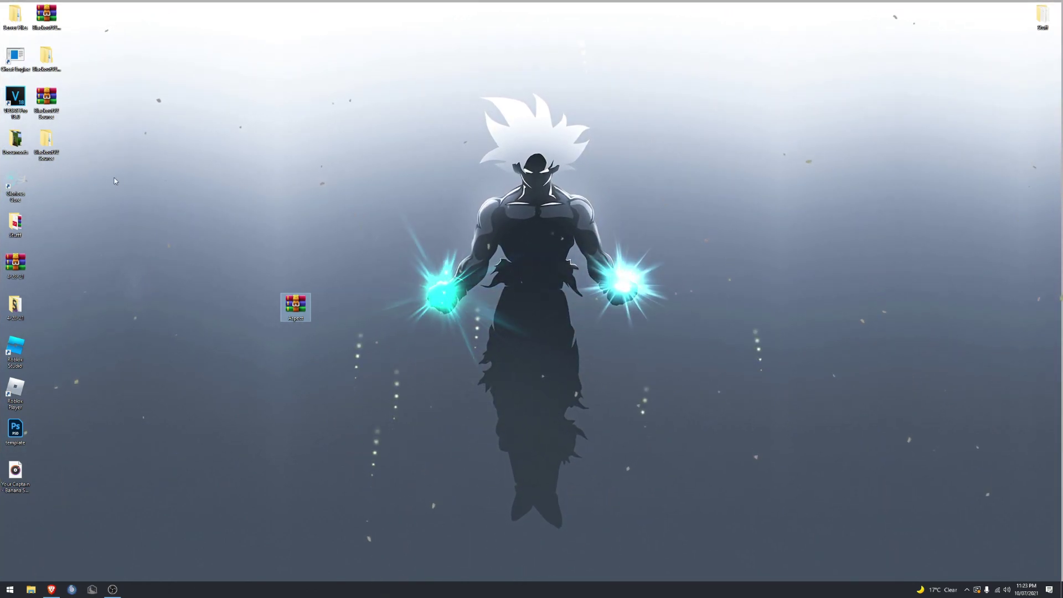
drag(356, 116, 592, 325)
drag(744, 557, 450, 109)
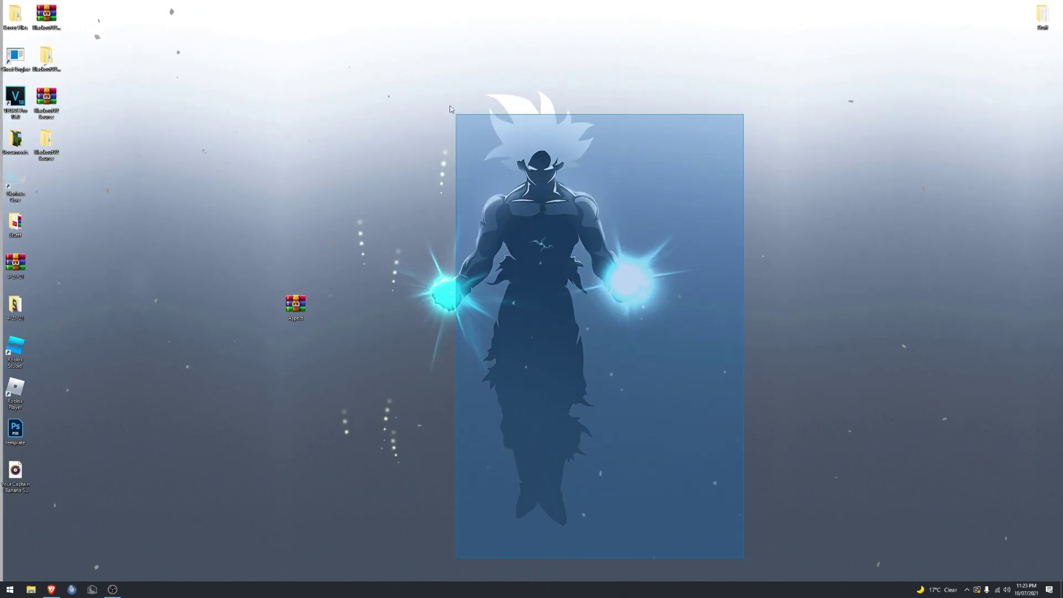
drag(352, 23, 762, 581)
drag(750, 531, 402, 124)
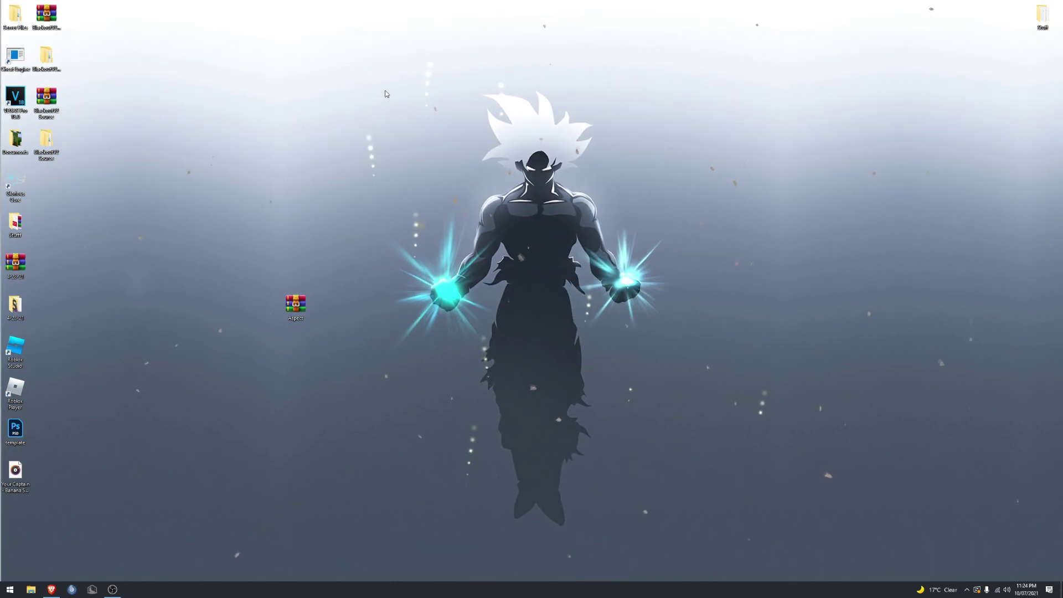
drag(386, 94, 675, 540)
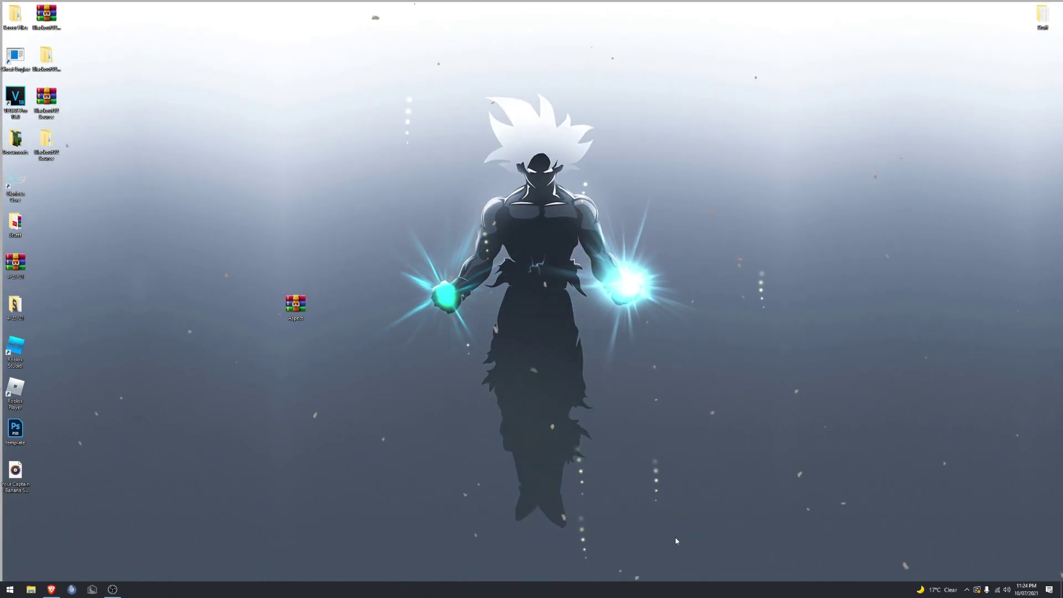
drag(687, 519, 432, 121)
drag(380, 64, 351, 54)
drag(351, 54, 728, 526)
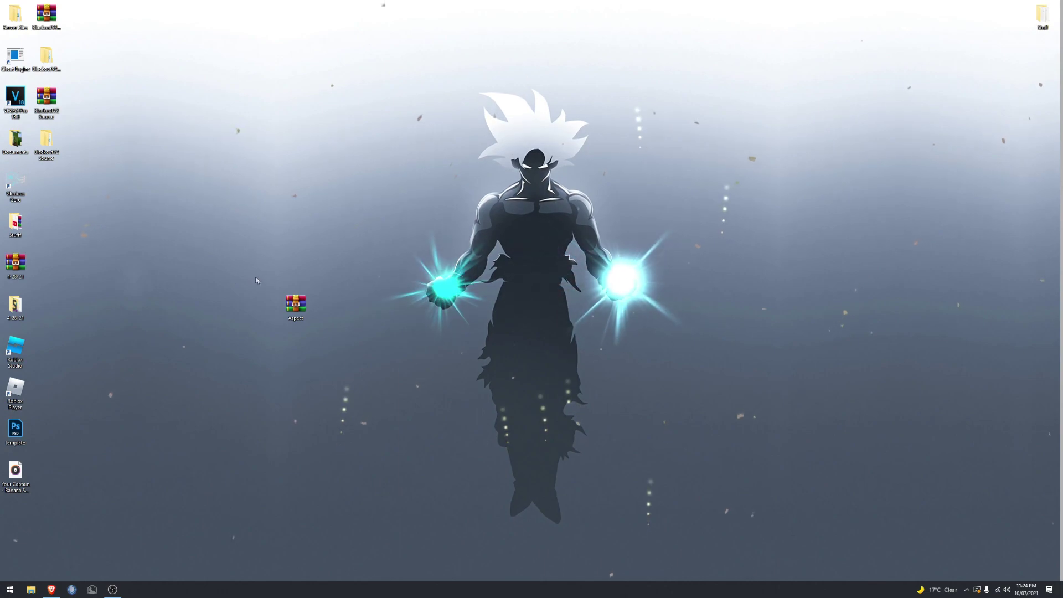
drag(383, 382, 220, 220)
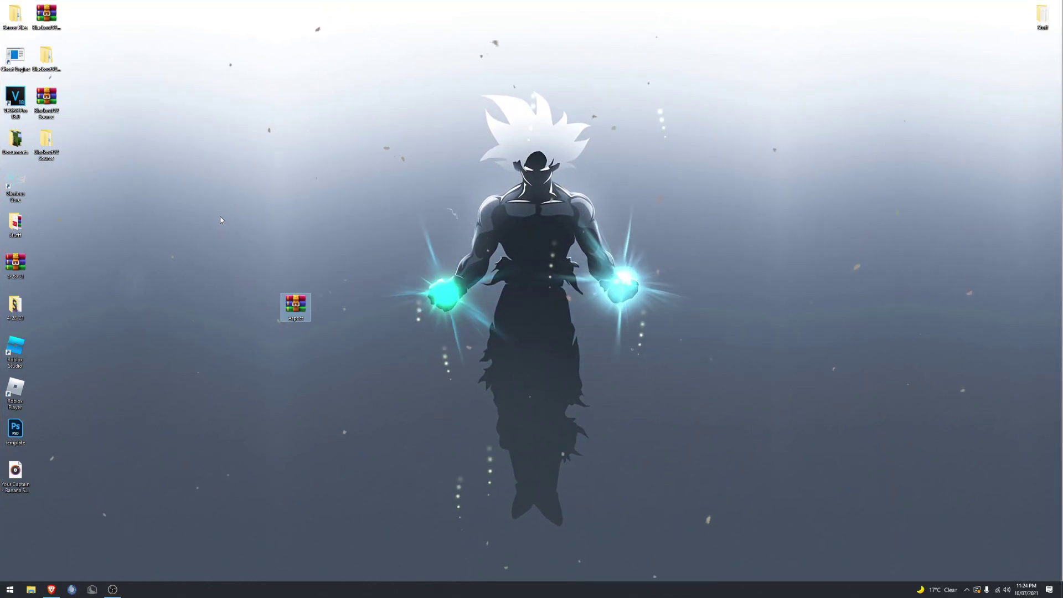
drag(244, 244, 226, 234)
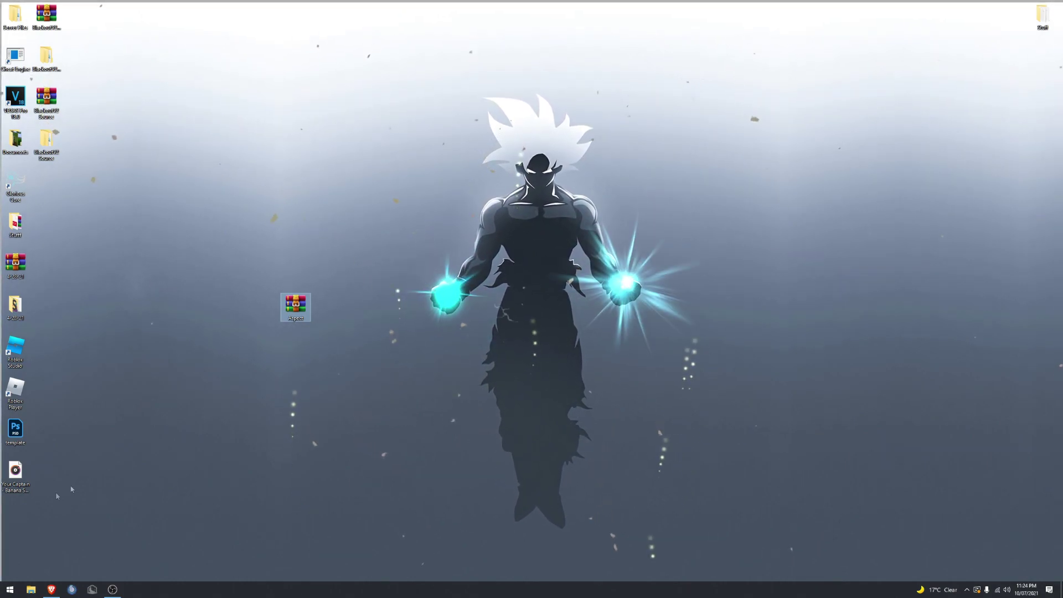
Check the real-time protection setting under Virus & threat protection in Windows Security, and close the window
key(super)
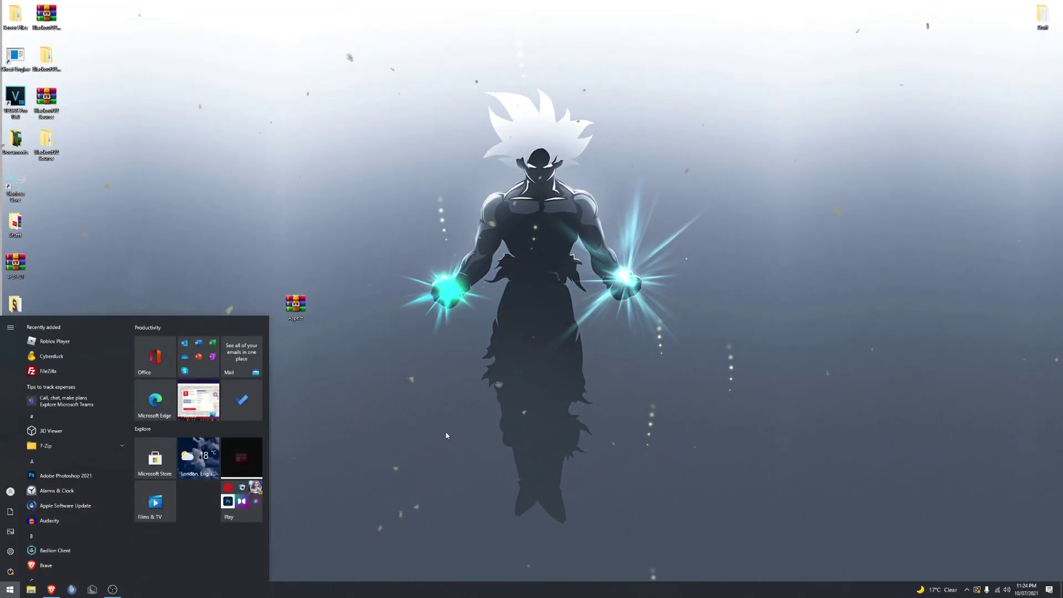
text(vi)
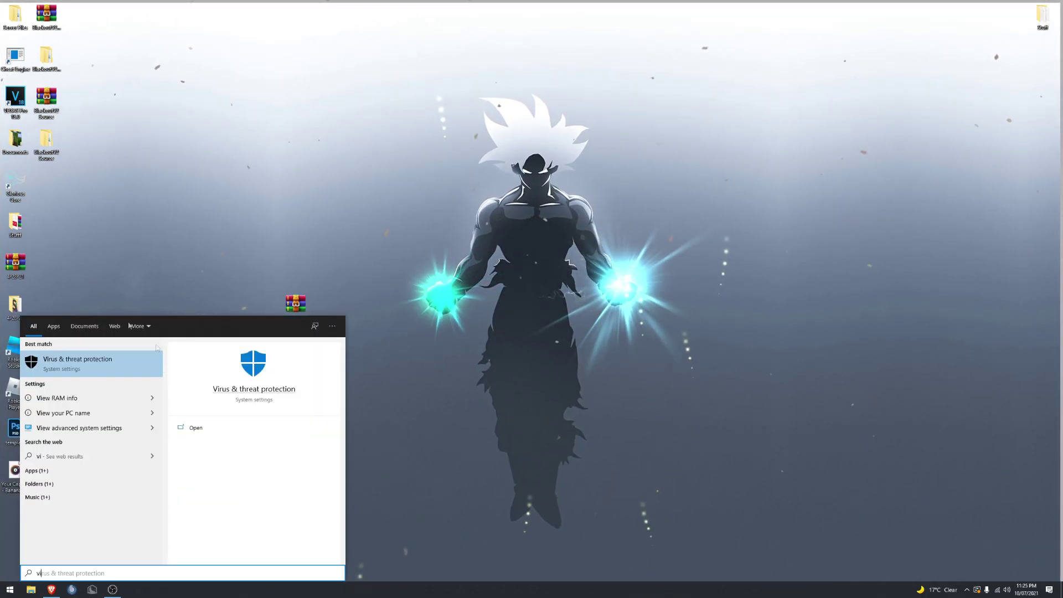
click(108, 366)
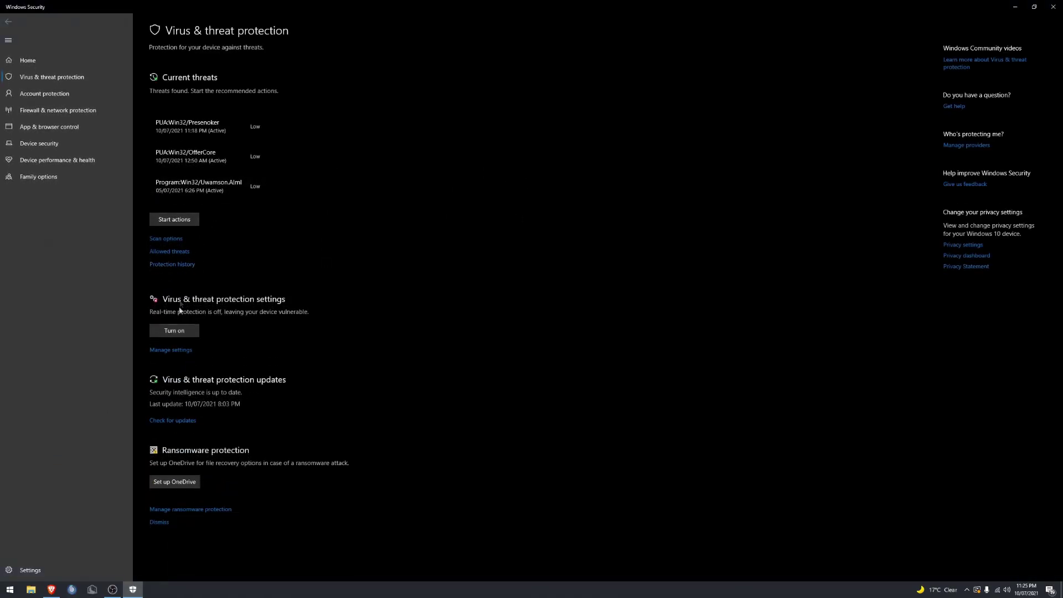
click(166, 350)
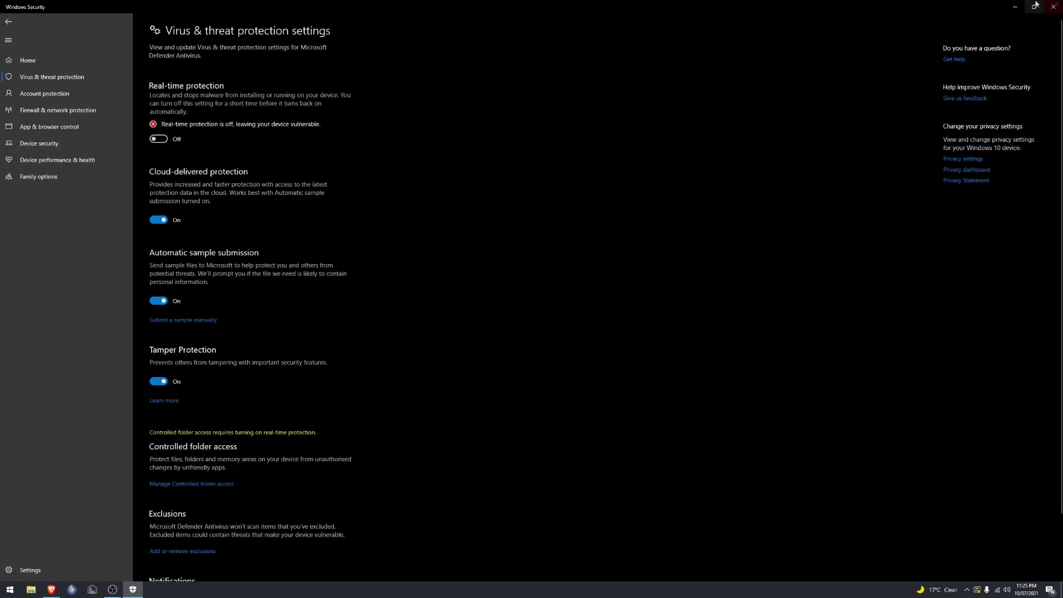
click(1053, 6)
drag(359, 369, 235, 256)
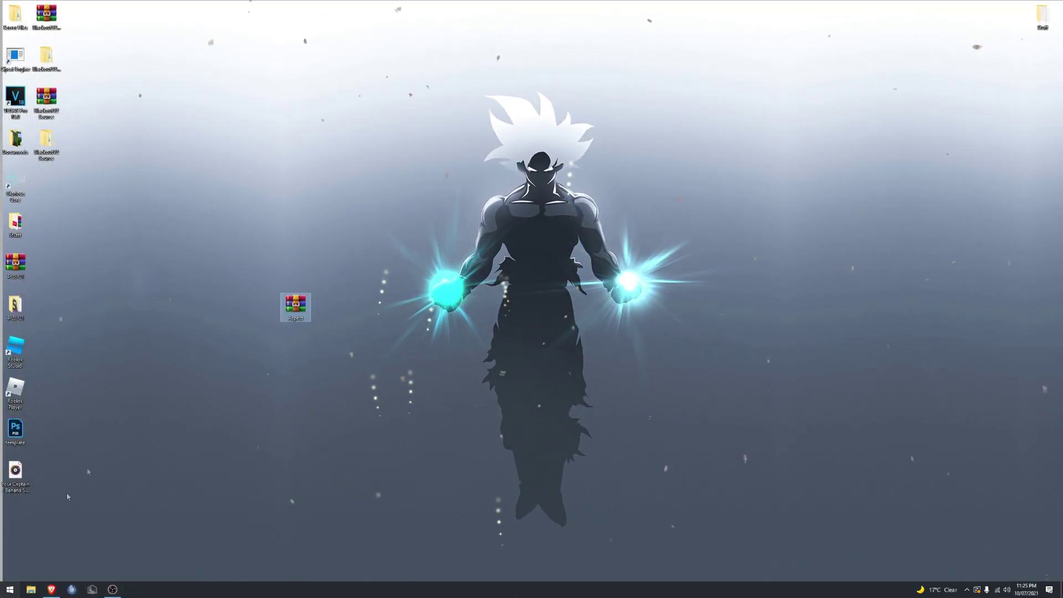
Reopen the Virus & threat protection settings, review them through to the Exclusions and Notifications sections, and close Windows Security
click(2, 592)
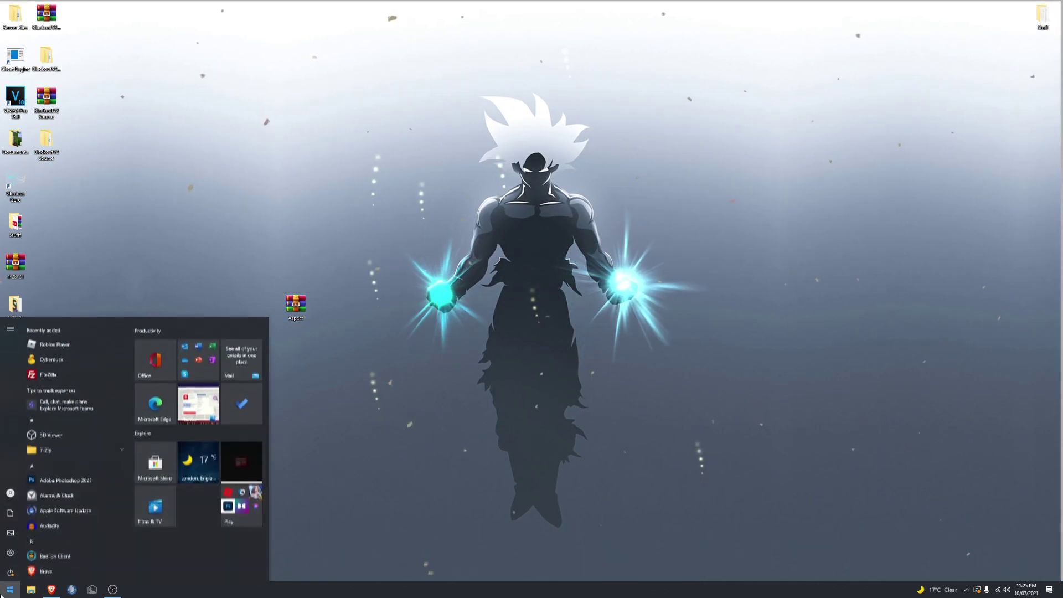
text(virus)
key(Return)
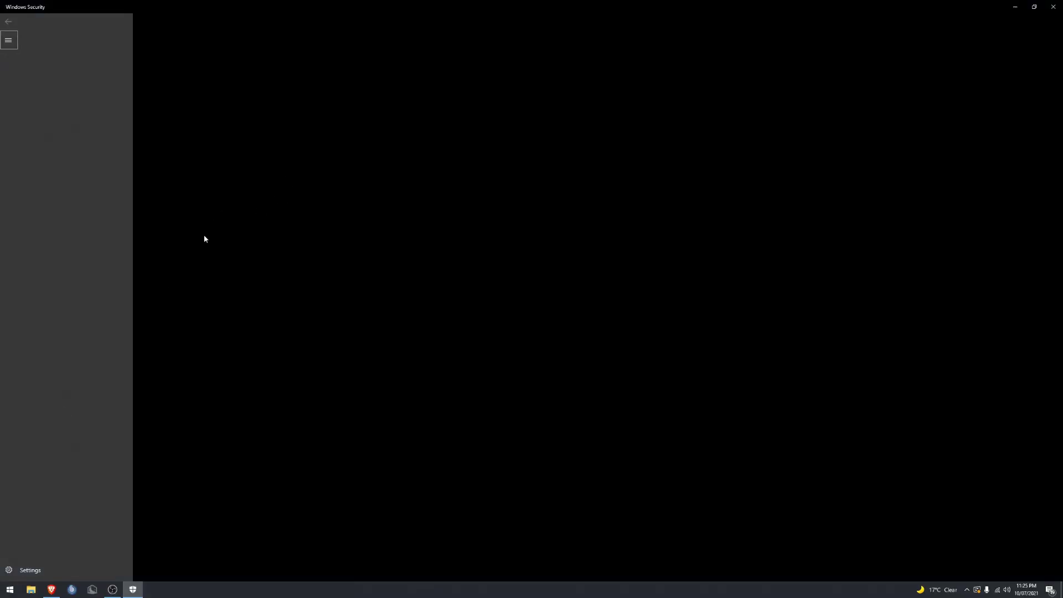
click(179, 351)
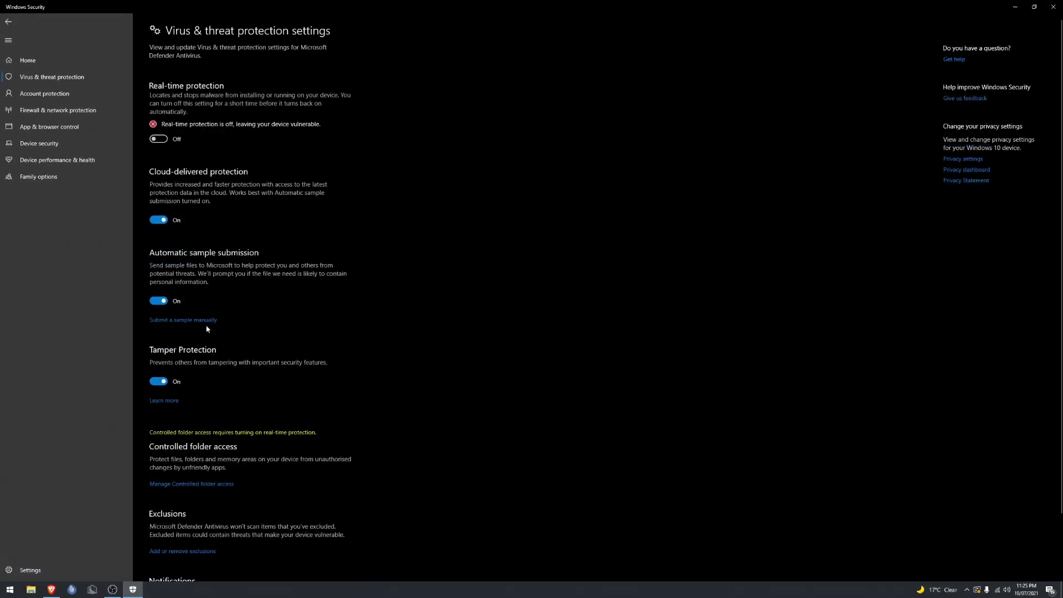
scroll(209, 338, down, 3)
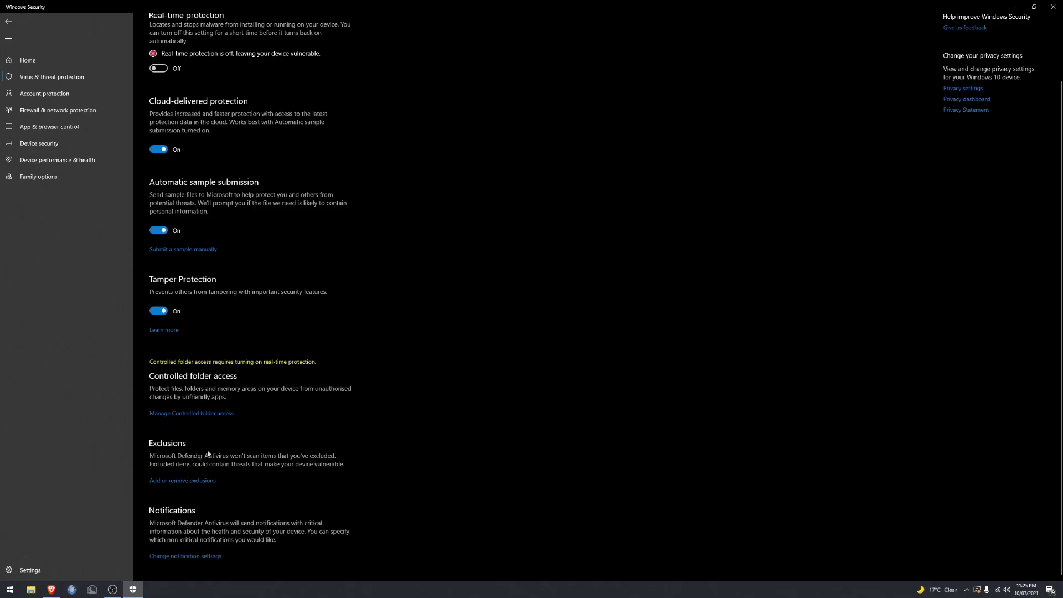
key(alt+F4)
drag(240, 210, 333, 322)
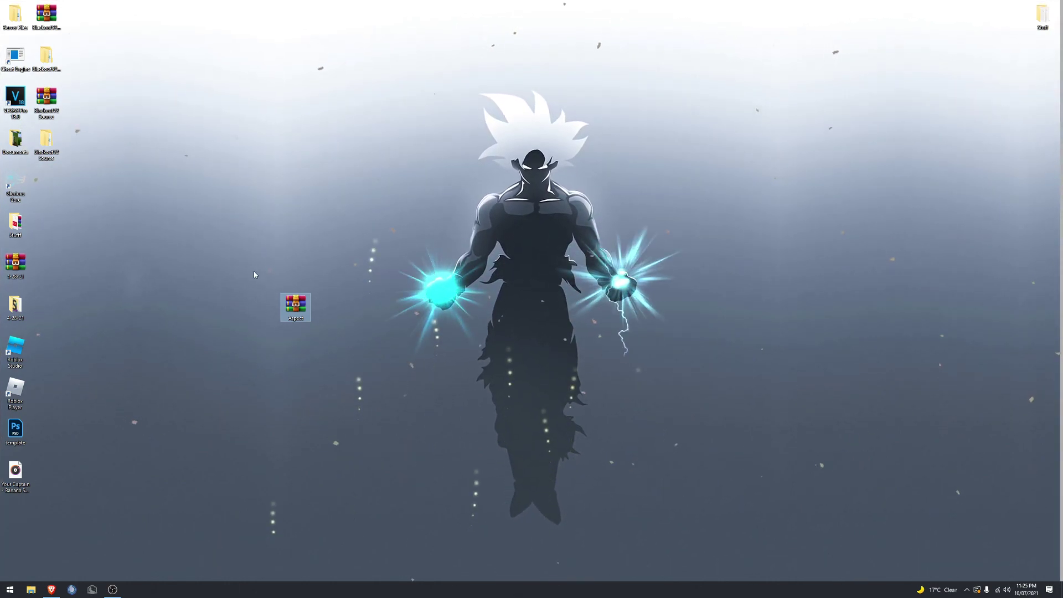
drag(256, 252, 324, 361)
drag(257, 242, 270, 284)
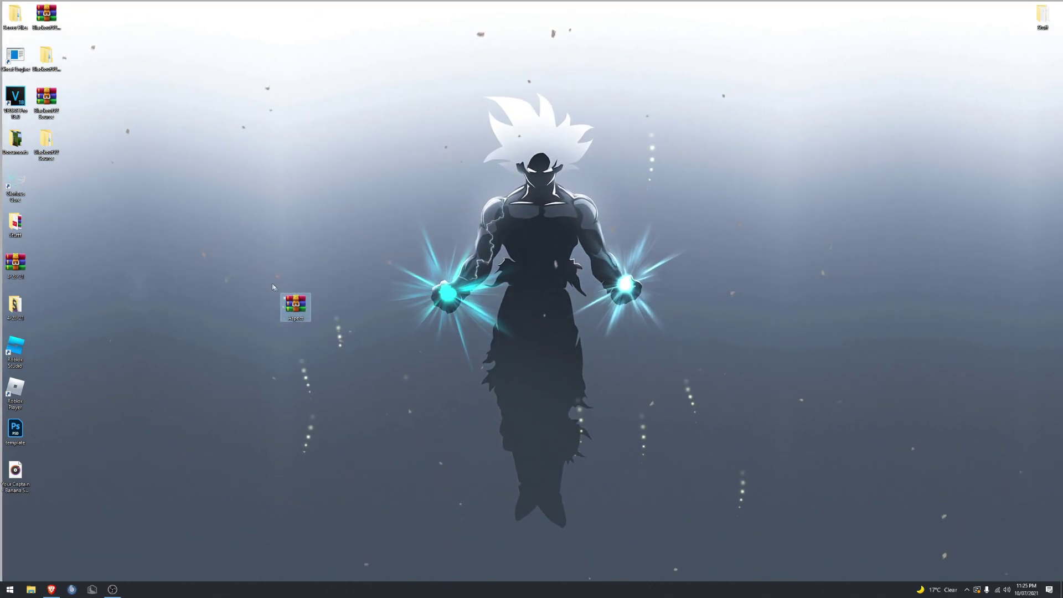
right_click(289, 307)
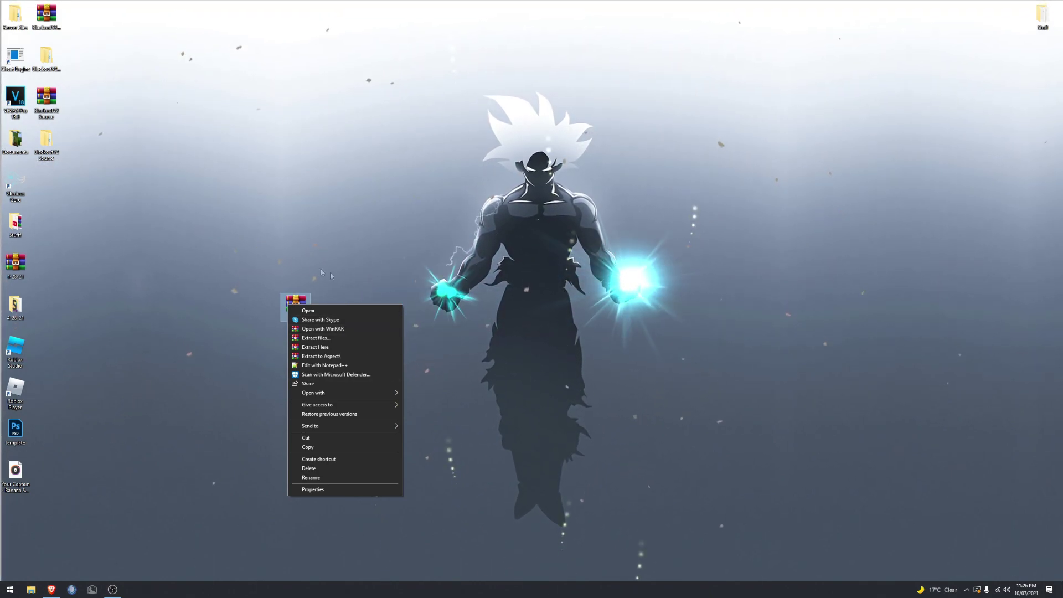
click(208, 233)
drag(208, 233, 361, 366)
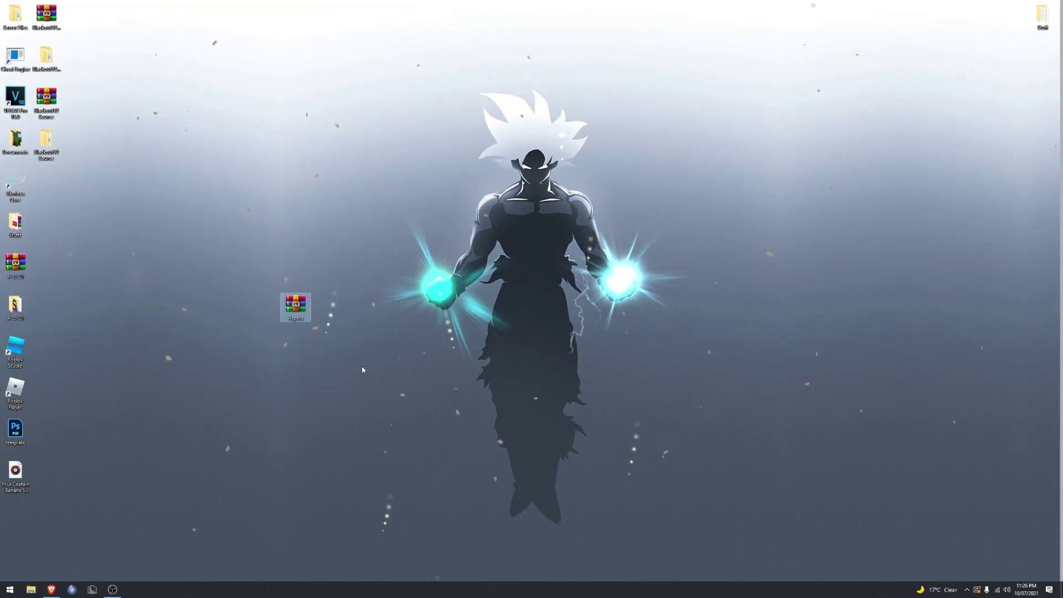
click(200, 242)
drag(198, 239, 325, 351)
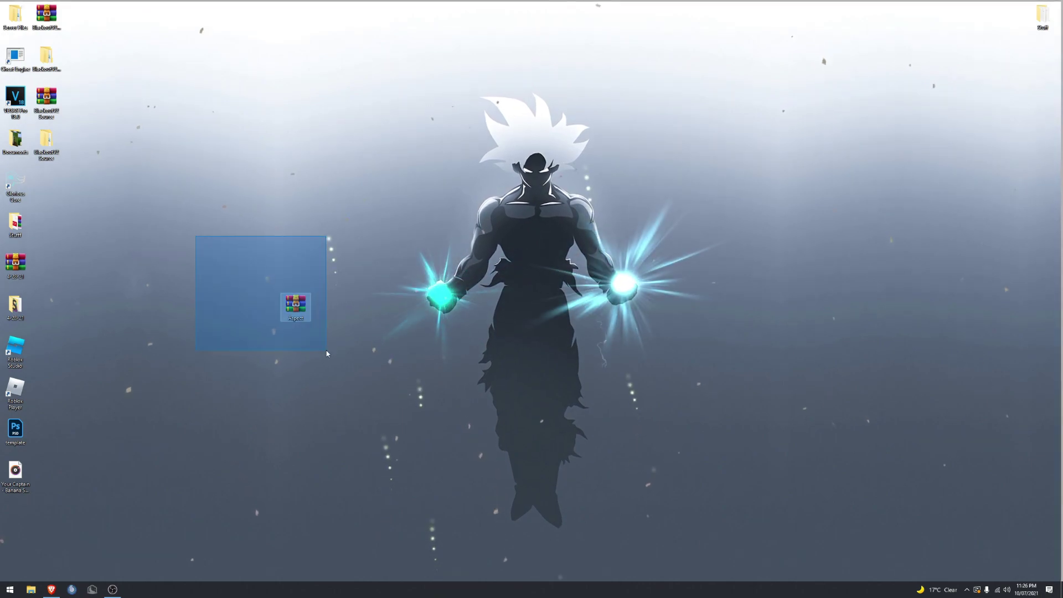
Extract the Aspect archive into its own Aspect folder and place that folder near the archive on the desktop
right_click(298, 305)
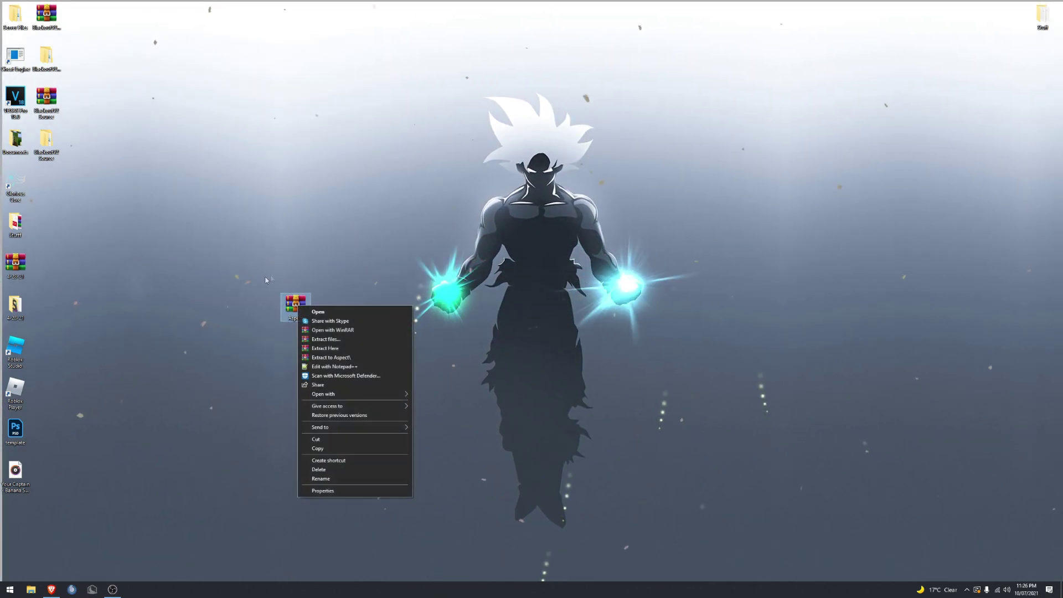
click(345, 358)
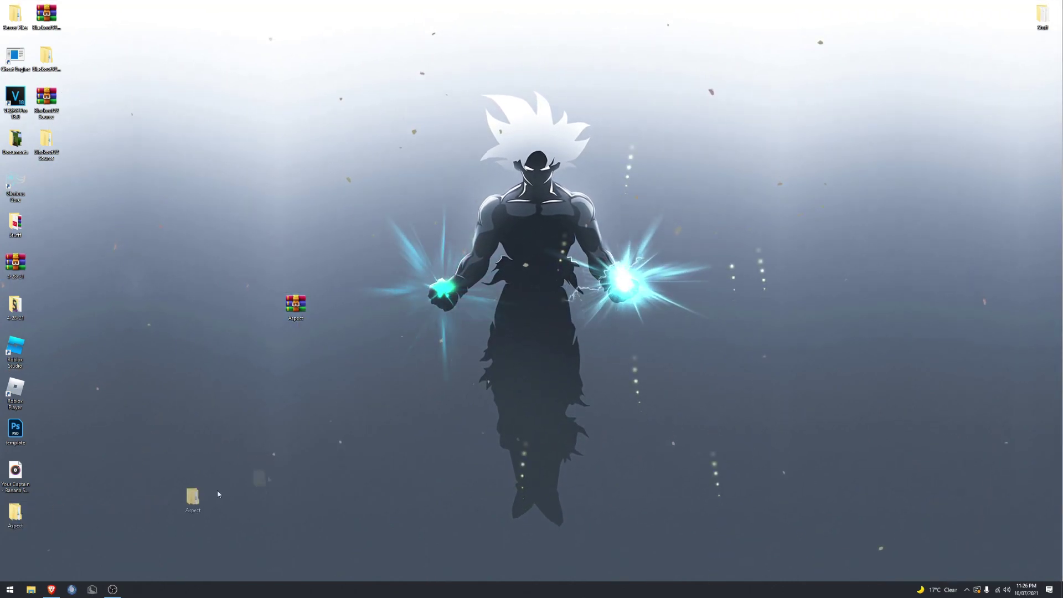
drag(190, 493, 374, 219)
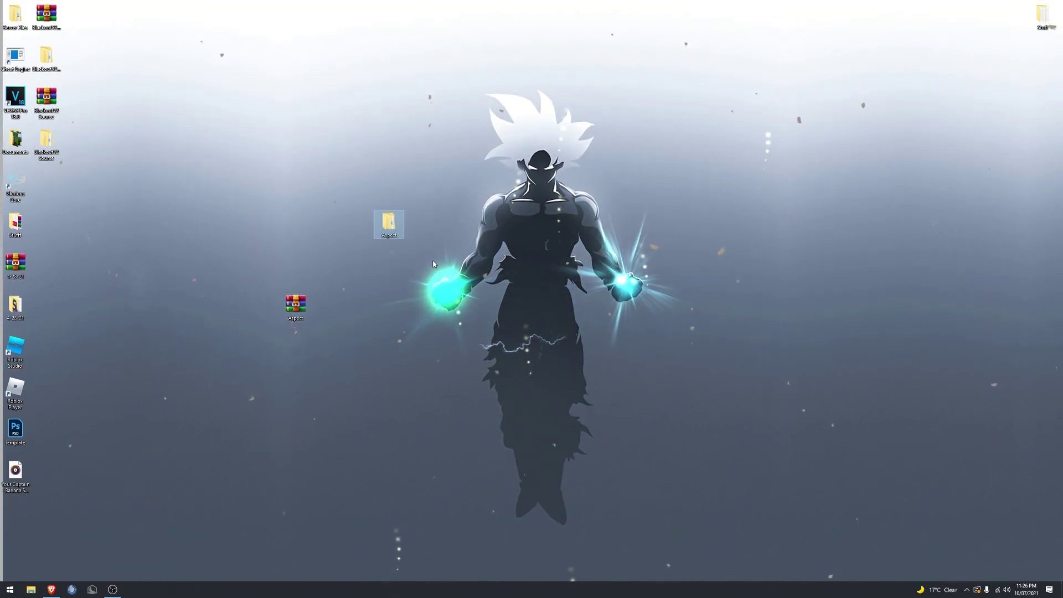
Open the extracted Aspect folder, look through the script files in its Scripts subfolder, and return to the Aspect folder
double_click(399, 227)
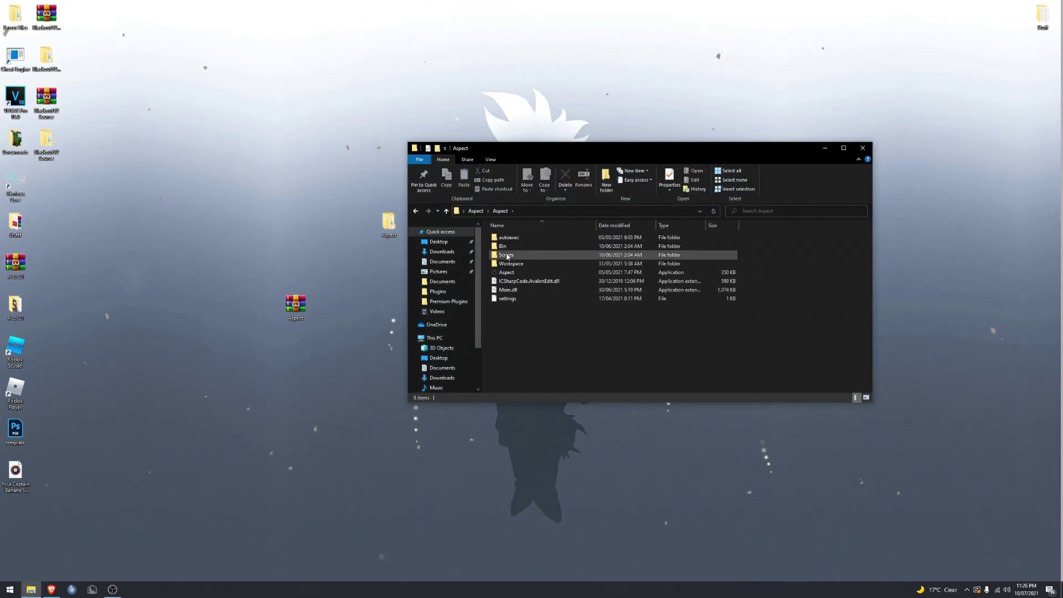
double_click(513, 258)
drag(524, 310, 517, 226)
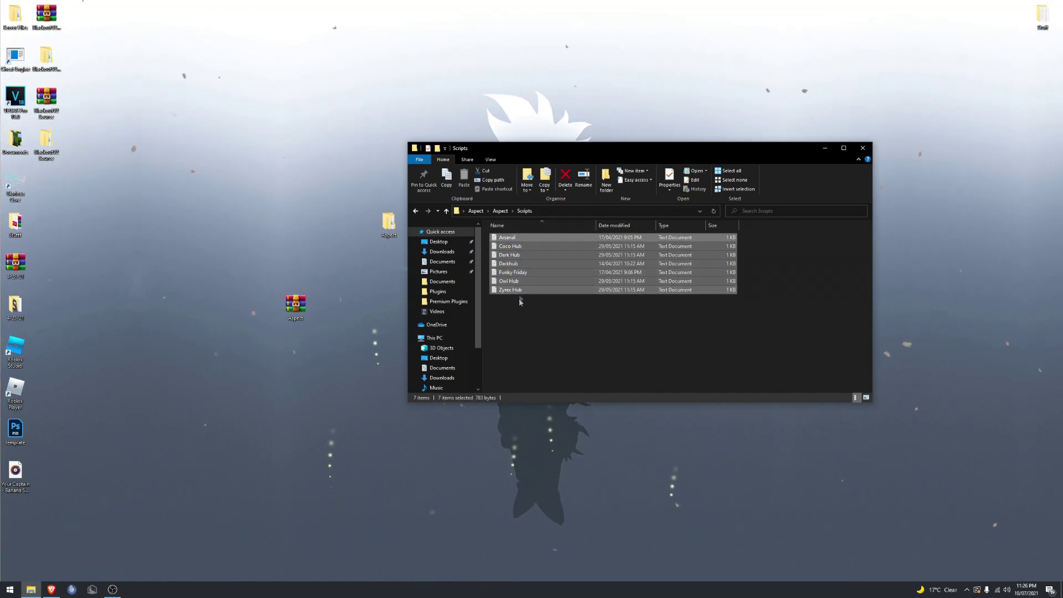
drag(515, 332, 515, 228)
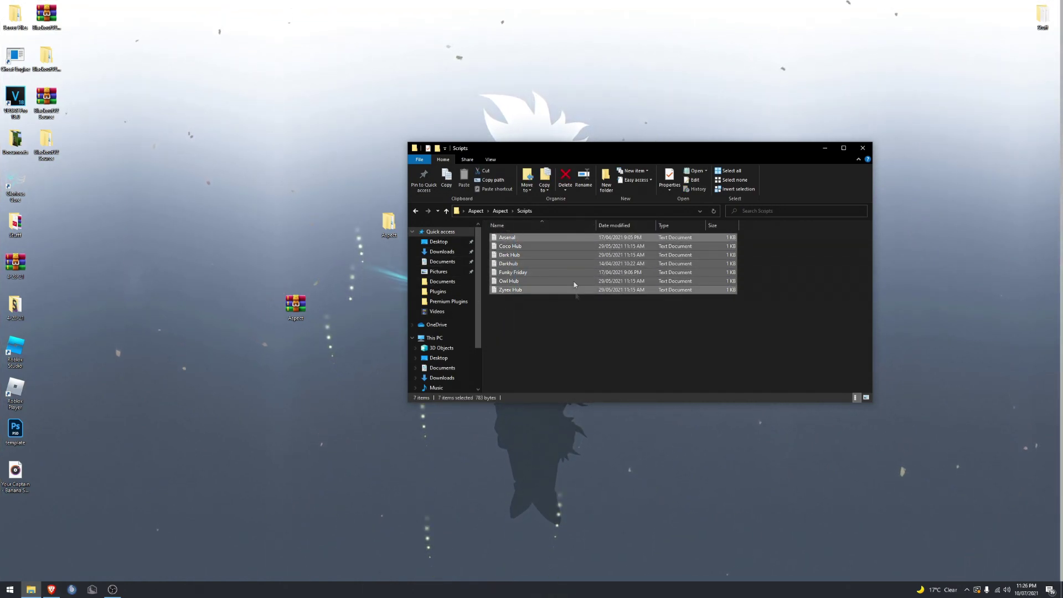
click(415, 211)
Inspect the contents of the autoexec and Workspace subfolders, returning to the Aspect folder
double_click(512, 238)
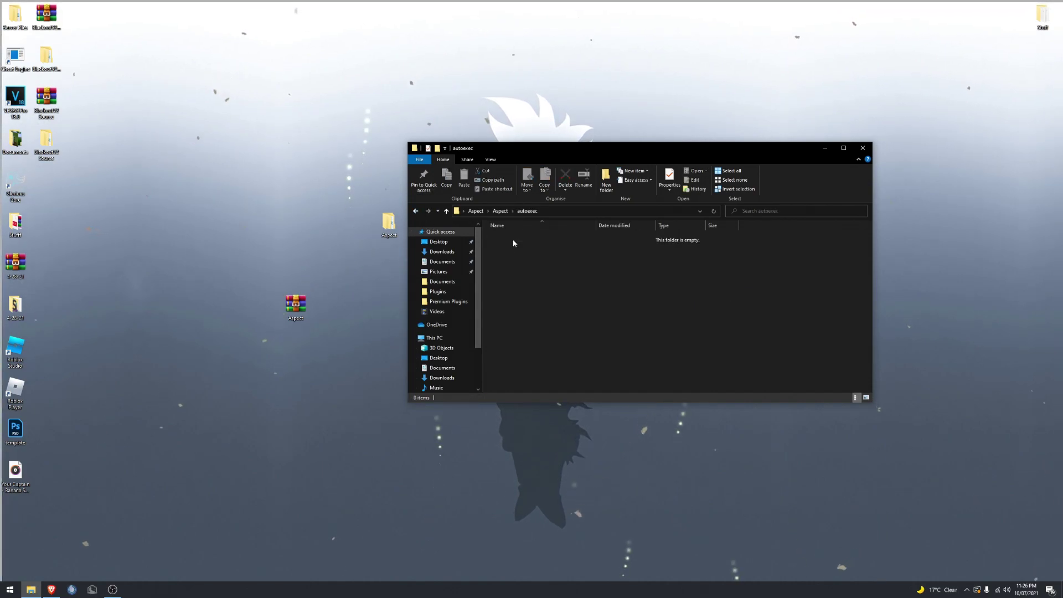
drag(527, 256, 604, 249)
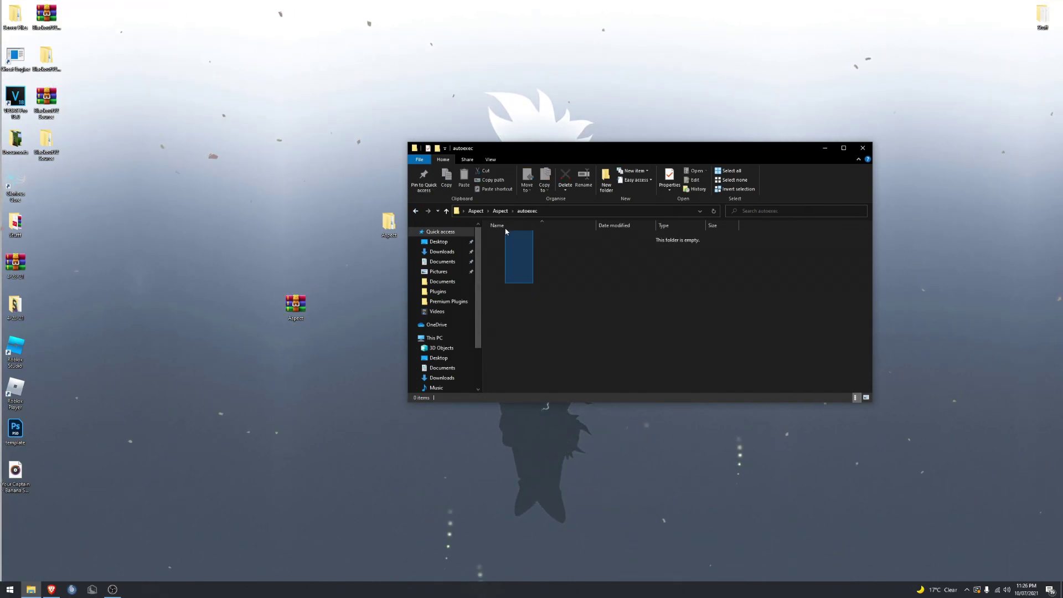
drag(506, 237, 414, 219)
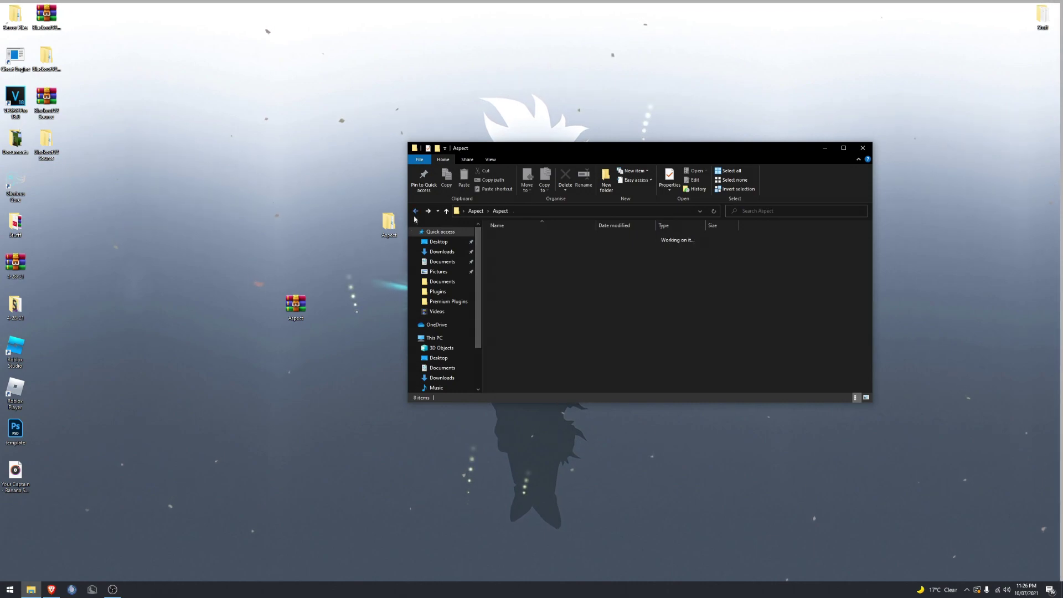
click(415, 212)
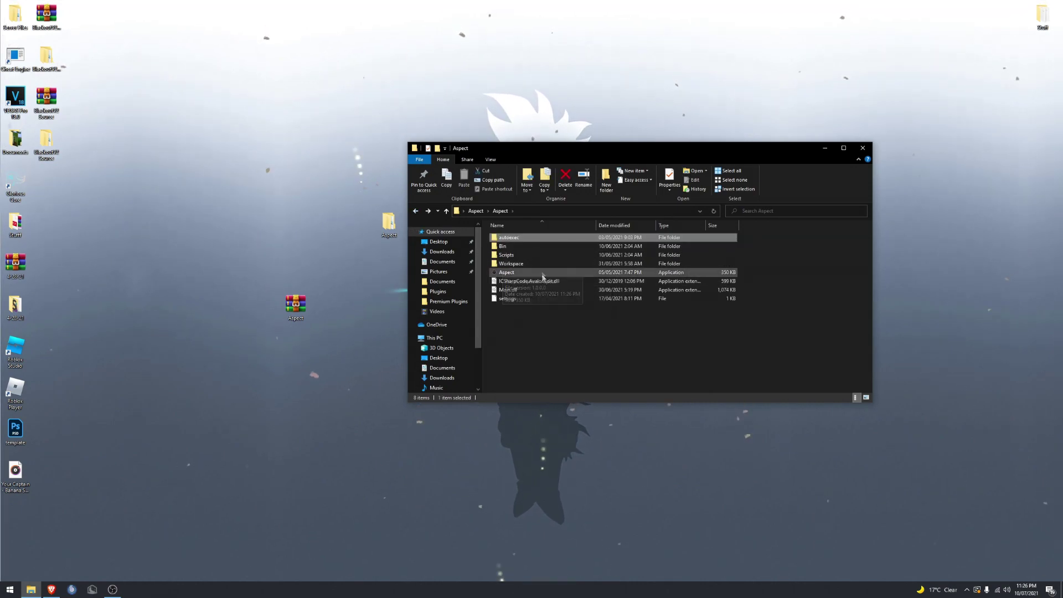
double_click(531, 263)
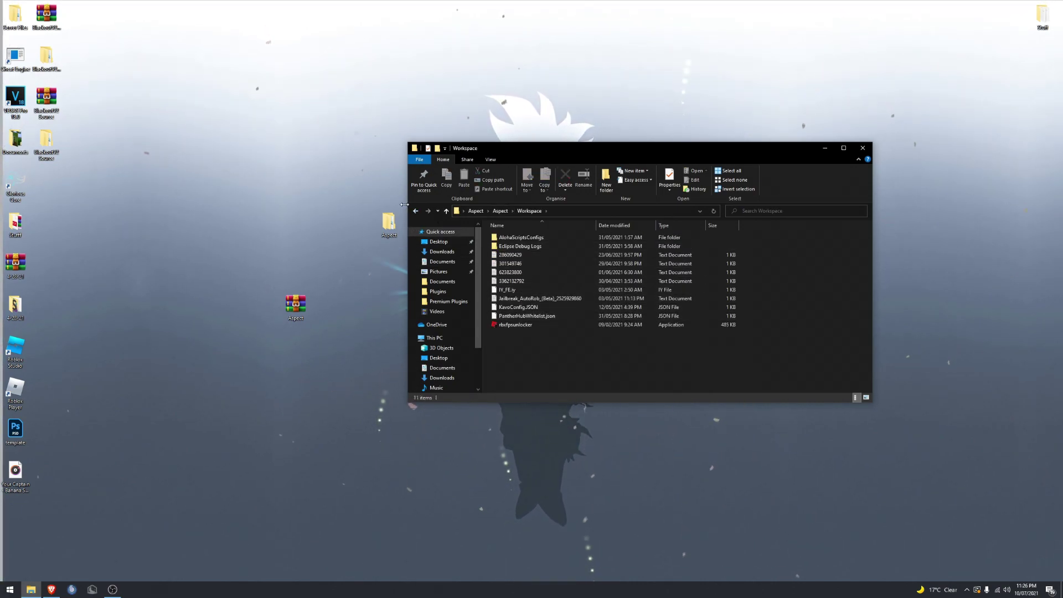
click(416, 211)
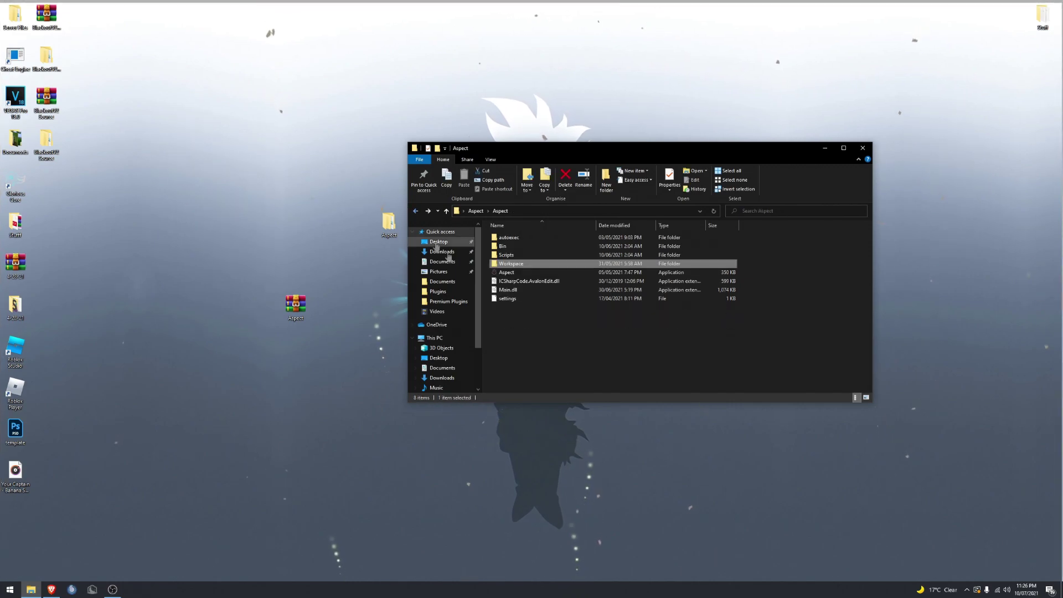
Launch the Aspect application from the extracted folder
click(505, 273)
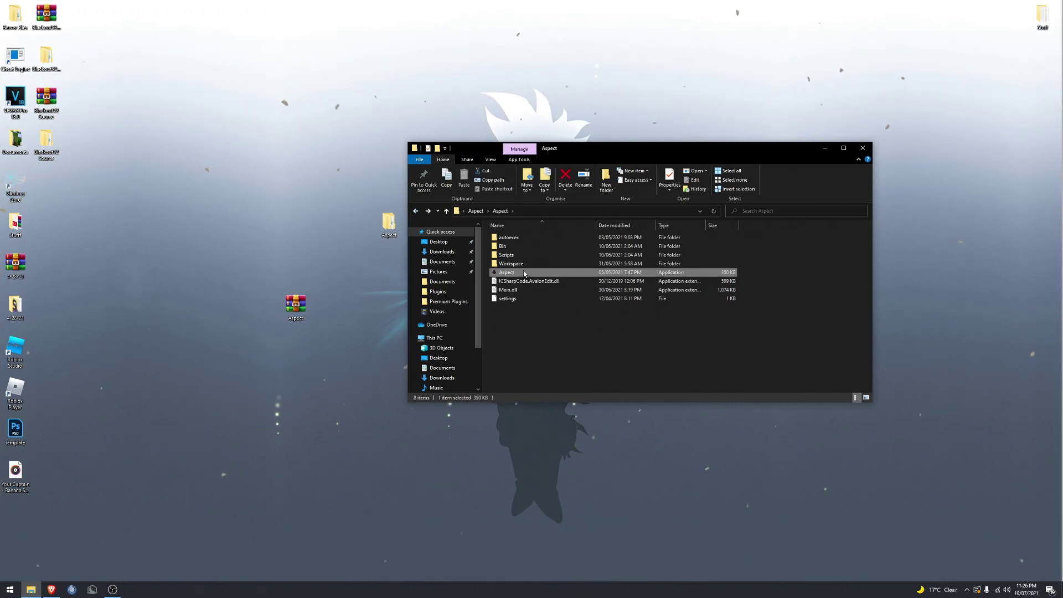
double_click(525, 273)
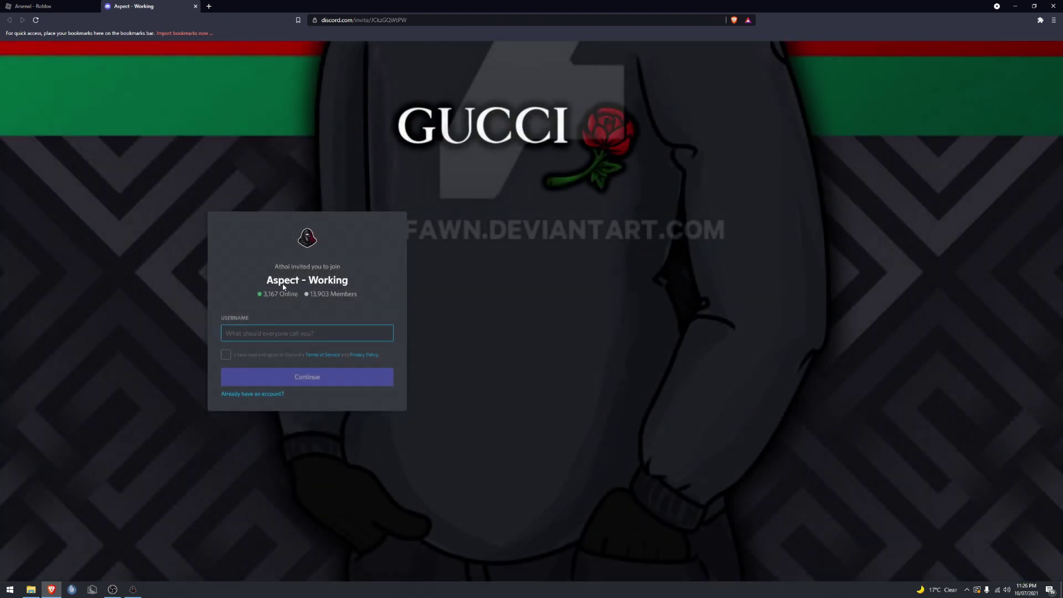
Close the Discord invite page and place the Aspect window in the empty space beside the Arsenal game details
click(195, 7)
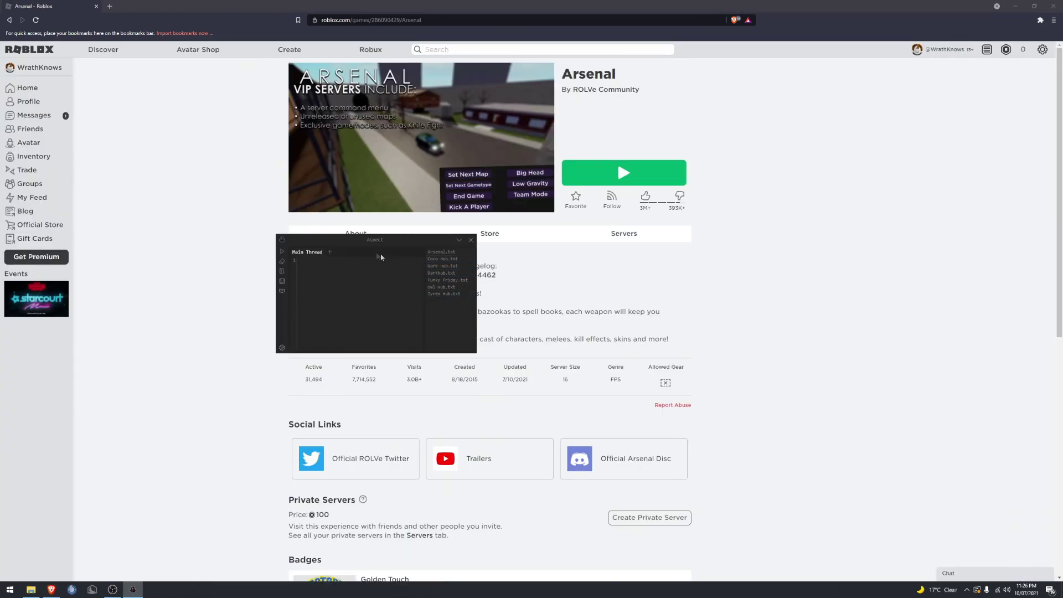
drag(391, 242, 369, 260)
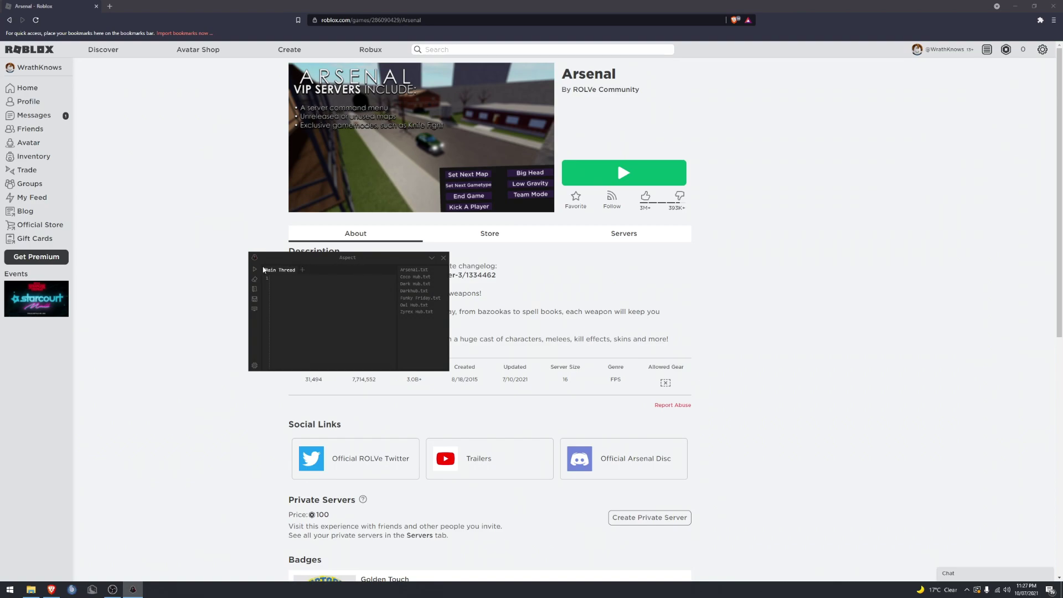
drag(336, 264, 170, 168)
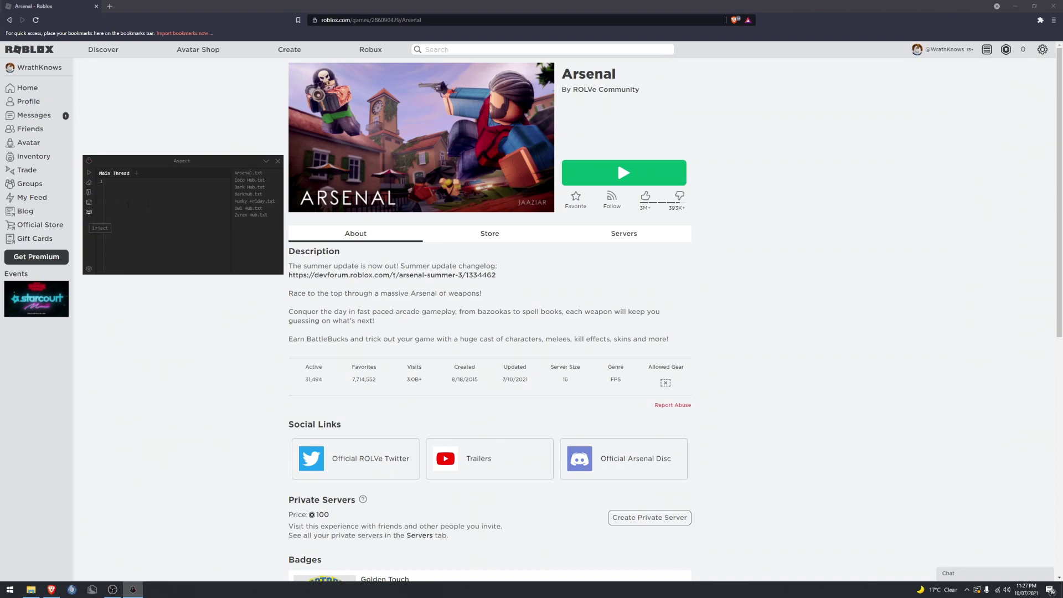
drag(231, 170, 205, 175)
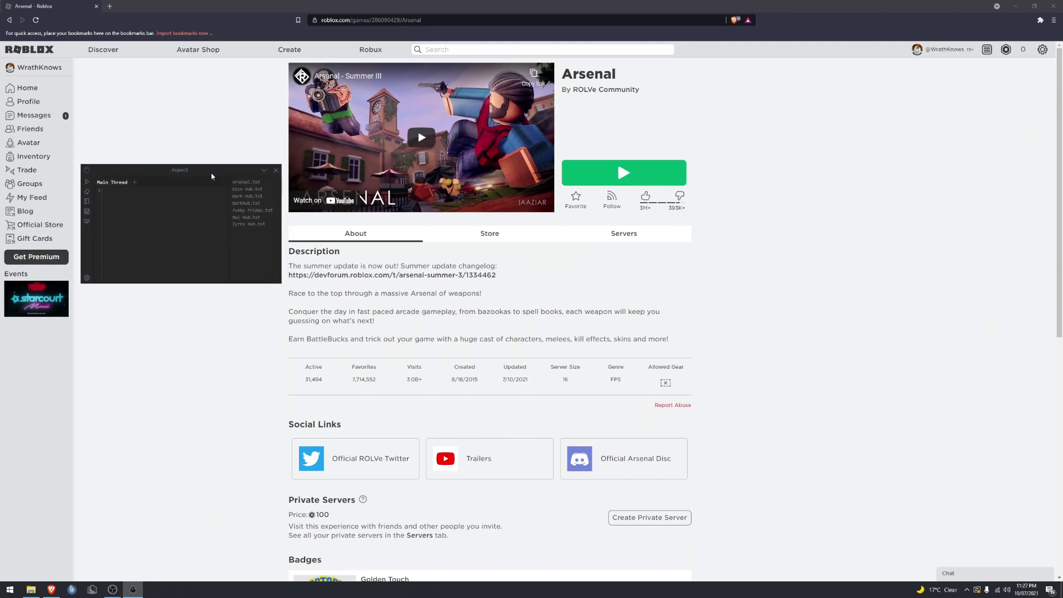
drag(212, 176, 208, 175)
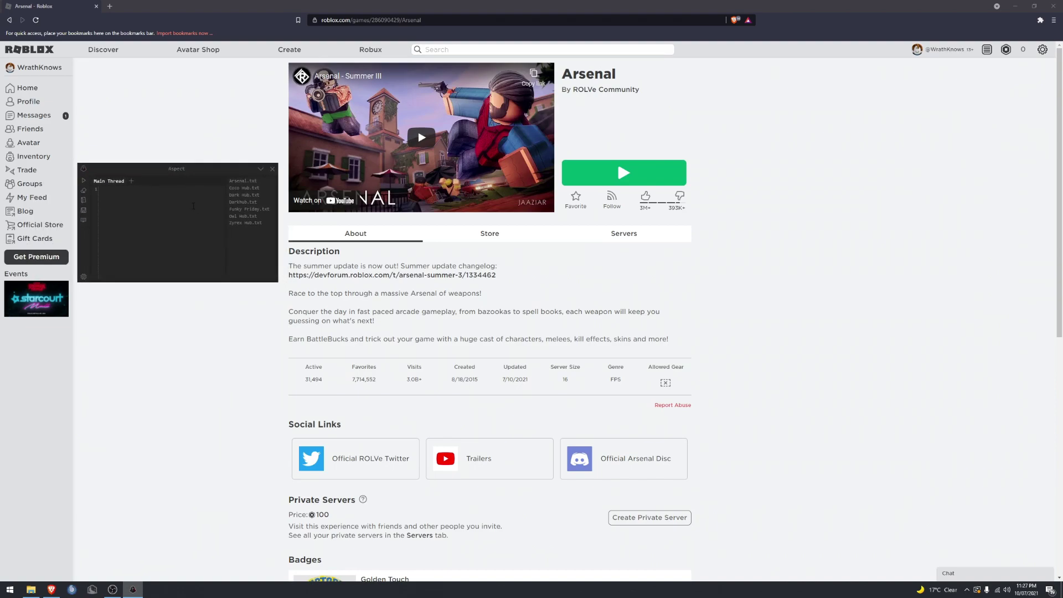
drag(210, 175, 216, 209)
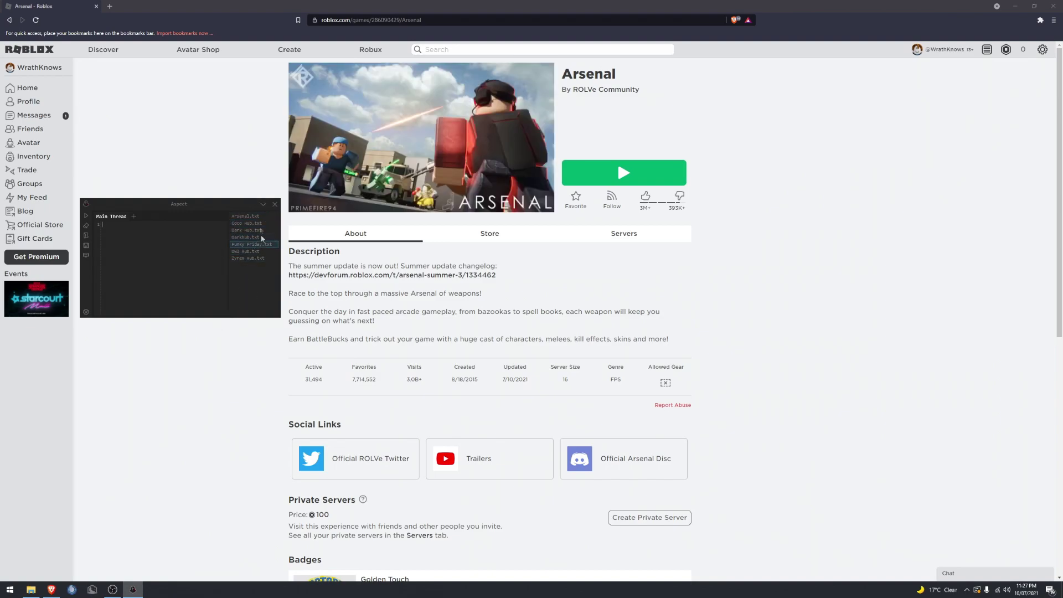
Check the text files in Aspect's Scripts folder against Aspect's script list, and minimize the folder window
click(31, 591)
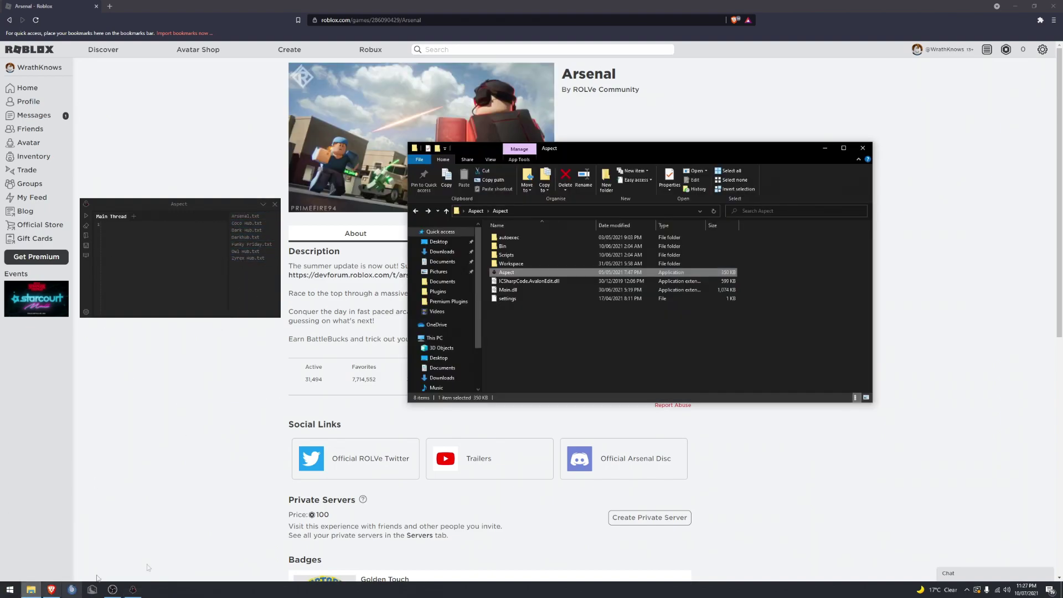
double_click(506, 255)
key(ctrl+a)
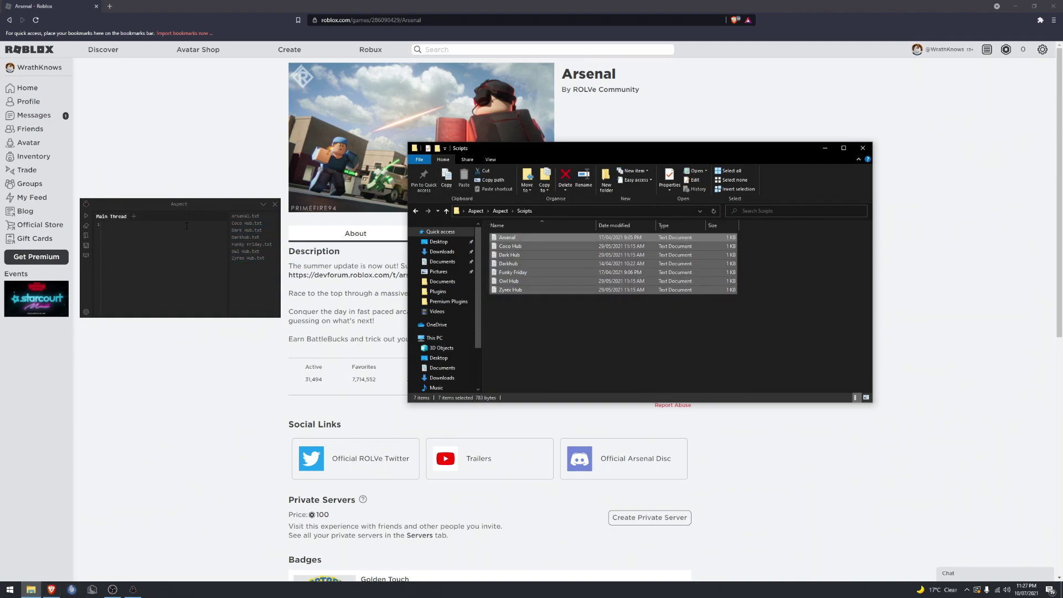
click(187, 226)
click(825, 148)
Move the Aspect window clear of the game details and launch Arsenal, keeping Aspect over the game window
drag(238, 223, 869, 209)
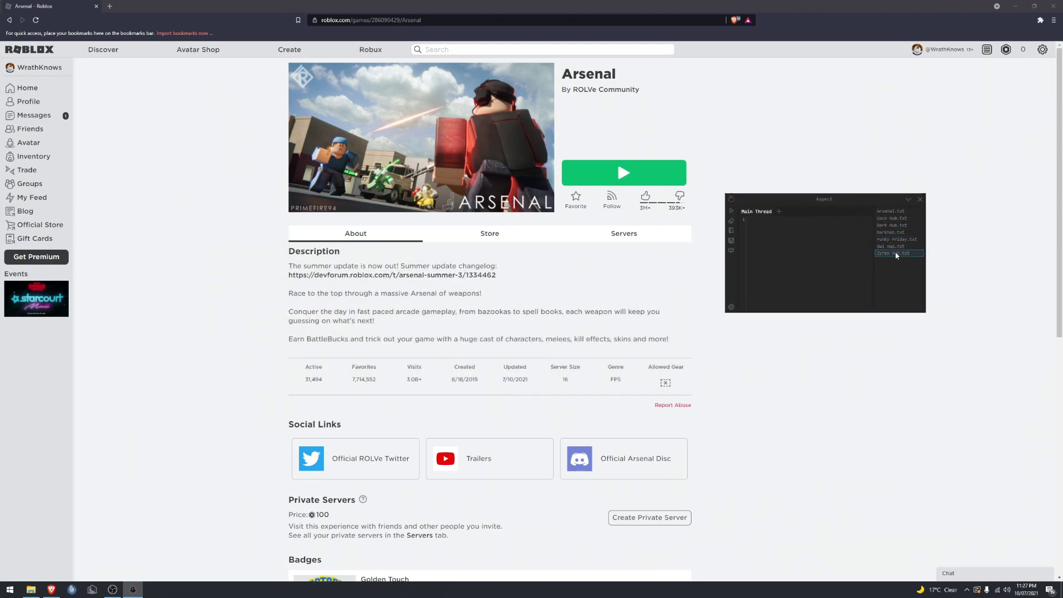
click(624, 173)
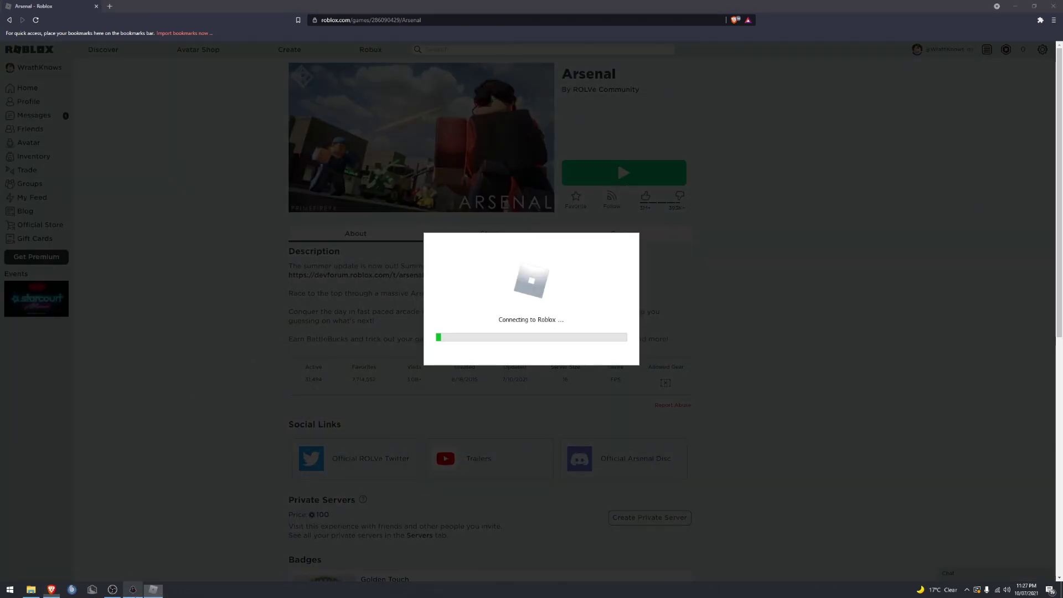
drag(851, 203, 758, 187)
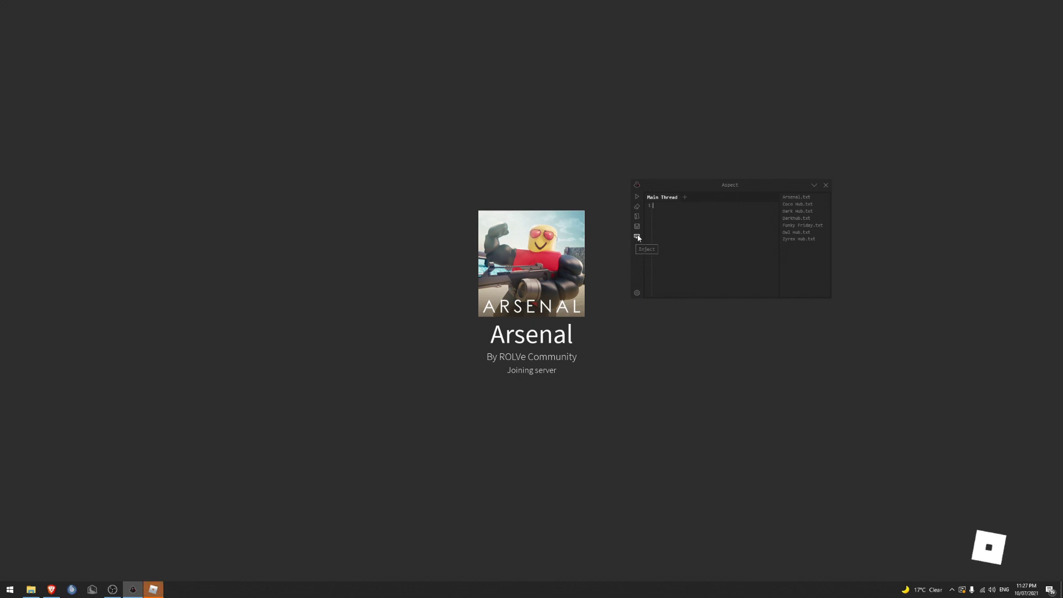
Enable Unlock FPS and Top Most in the Aspect settings, and reposition the Aspect window over the game
click(637, 293)
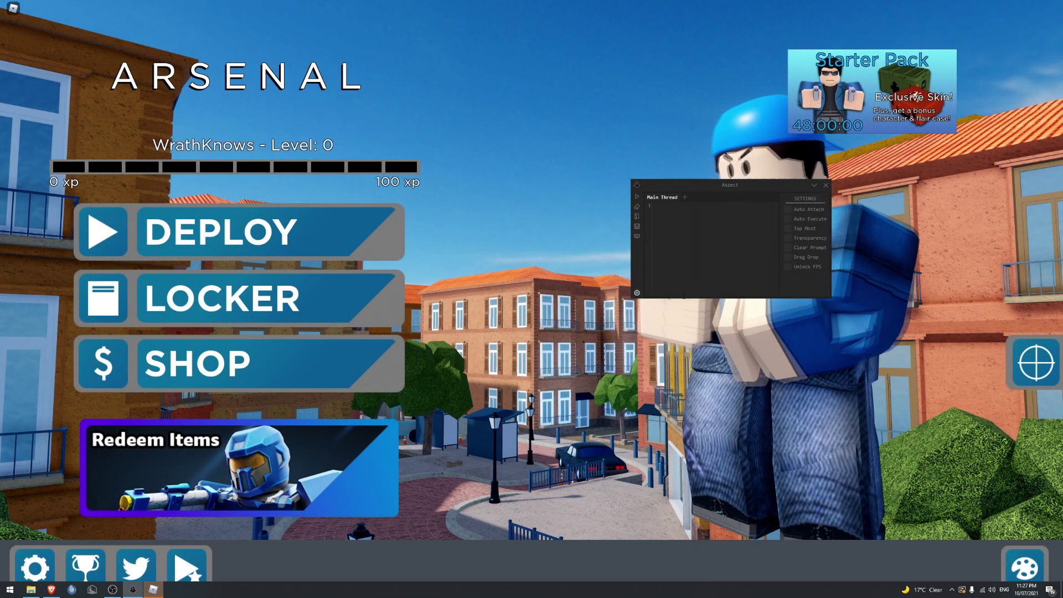
click(788, 267)
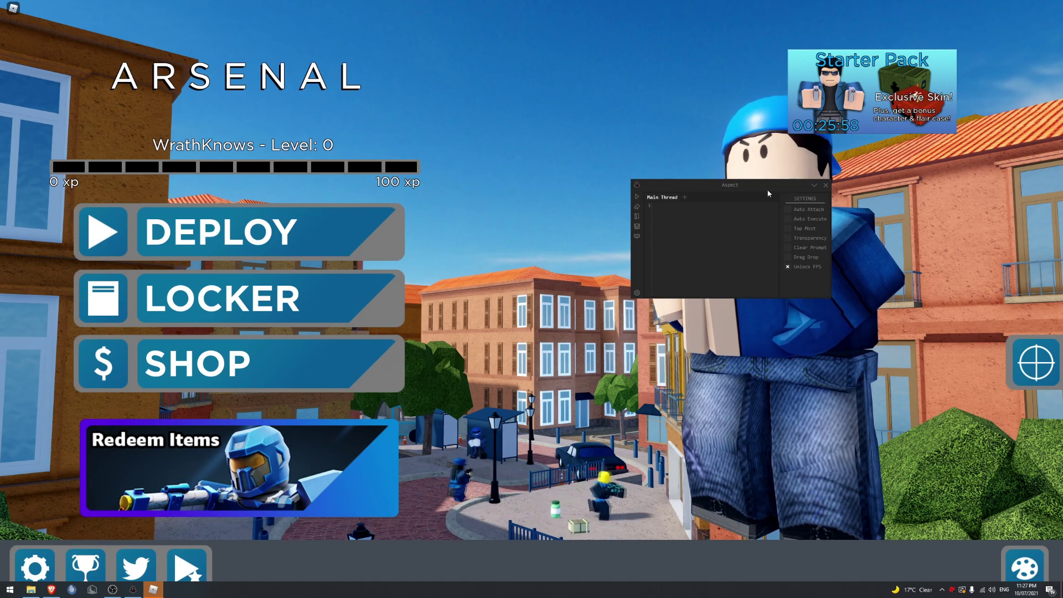
drag(785, 229, 605, 228)
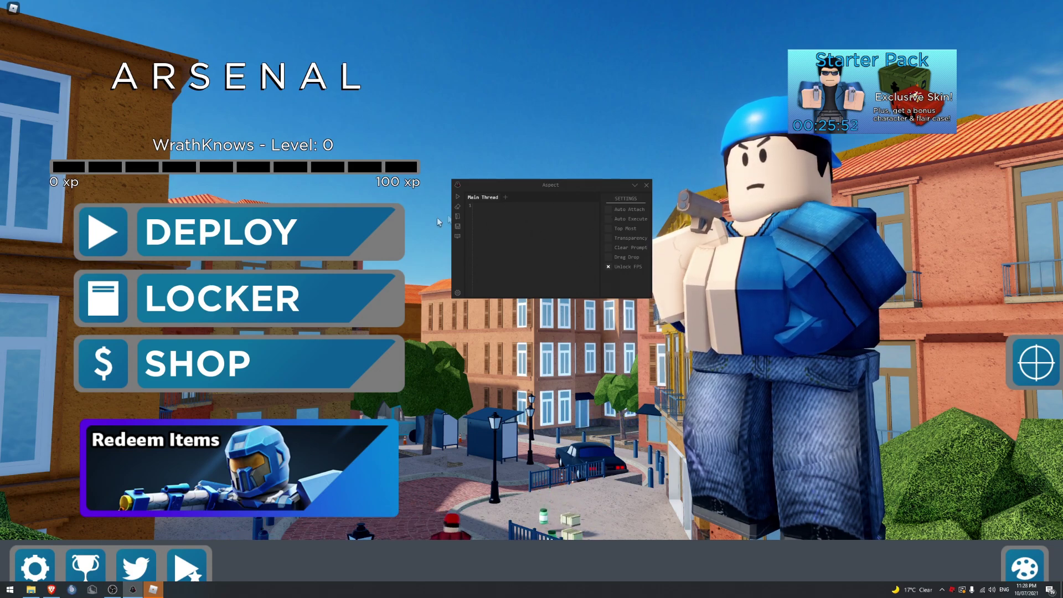
click(608, 228)
drag(583, 188, 643, 198)
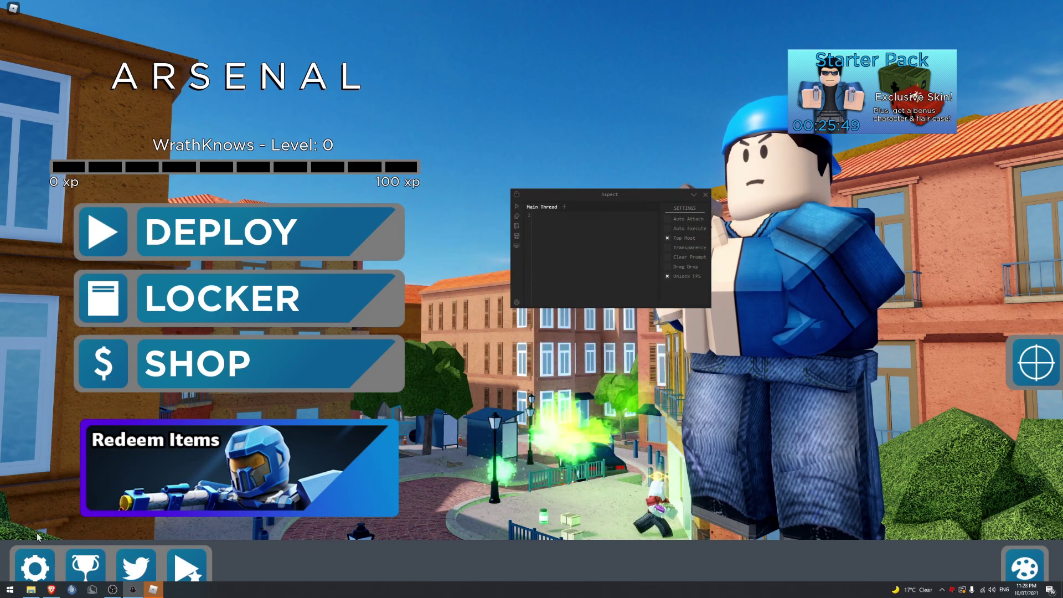
Test Top Most by placing the Scripts folder window underneath Aspect, and switch the Top Most option off
key(alt+Tab)
mouse_move(681, 156)
mouse_down()
mouse_move(695, 161)
mouse_move(427, 144)
mouse_move(699, 144)
mouse_move(667, 150)
mouse_up()
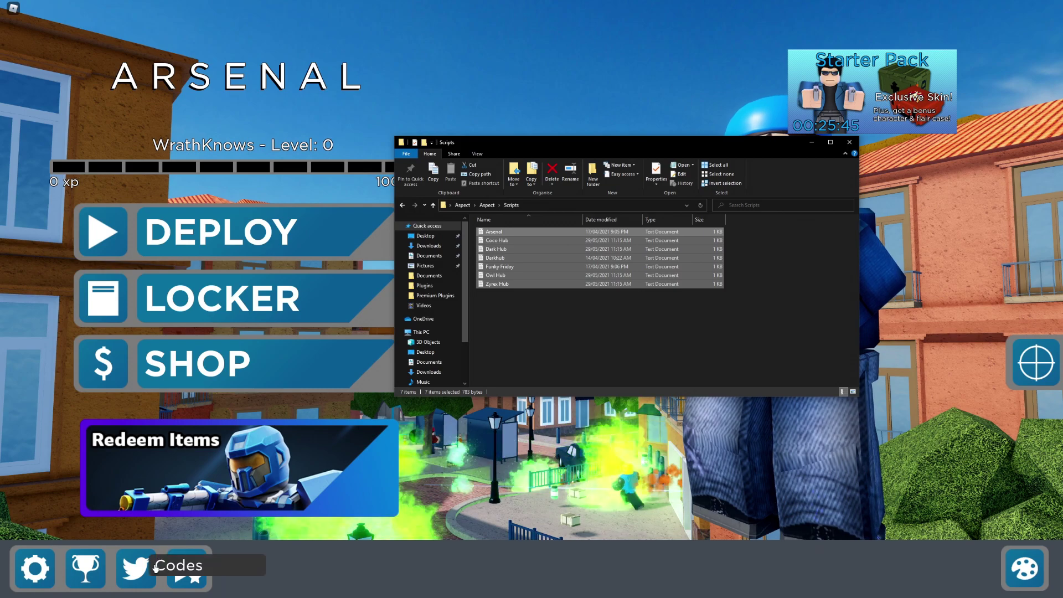
key(super)
key(super)
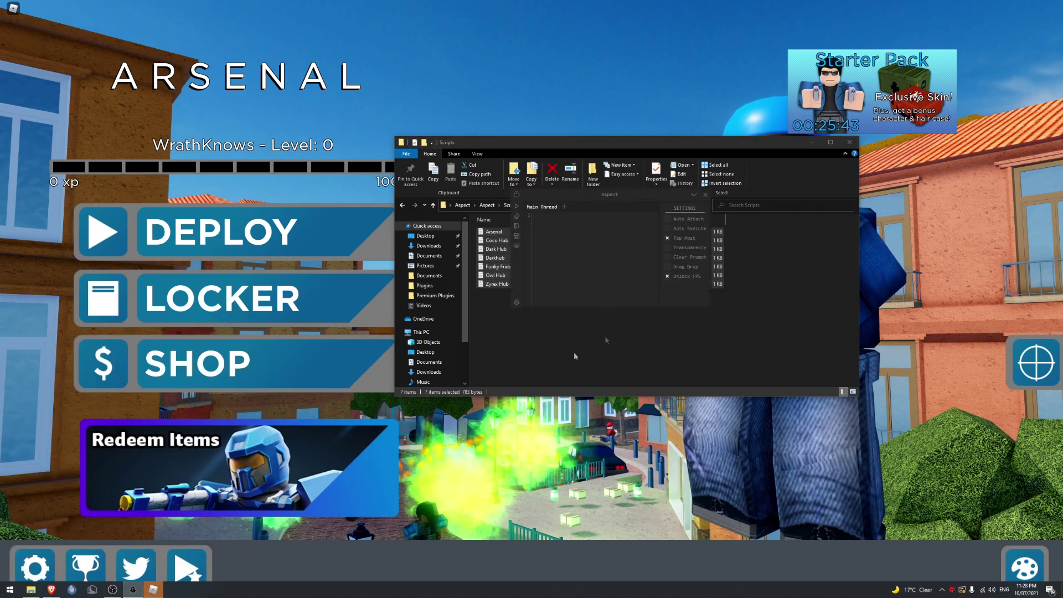
drag(624, 146, 593, 151)
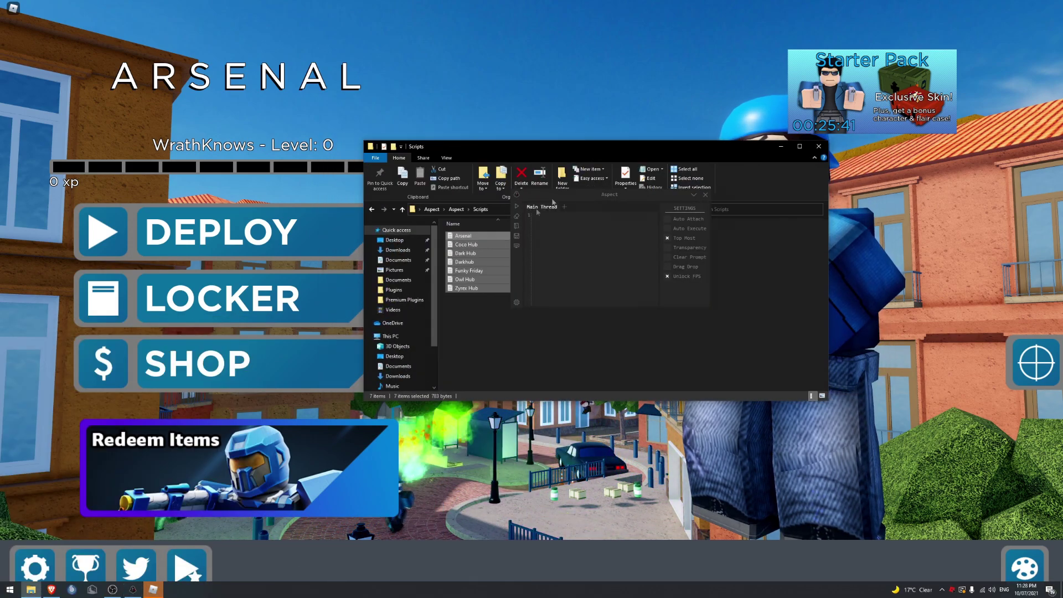
drag(608, 194, 592, 192)
click(664, 237)
click(662, 242)
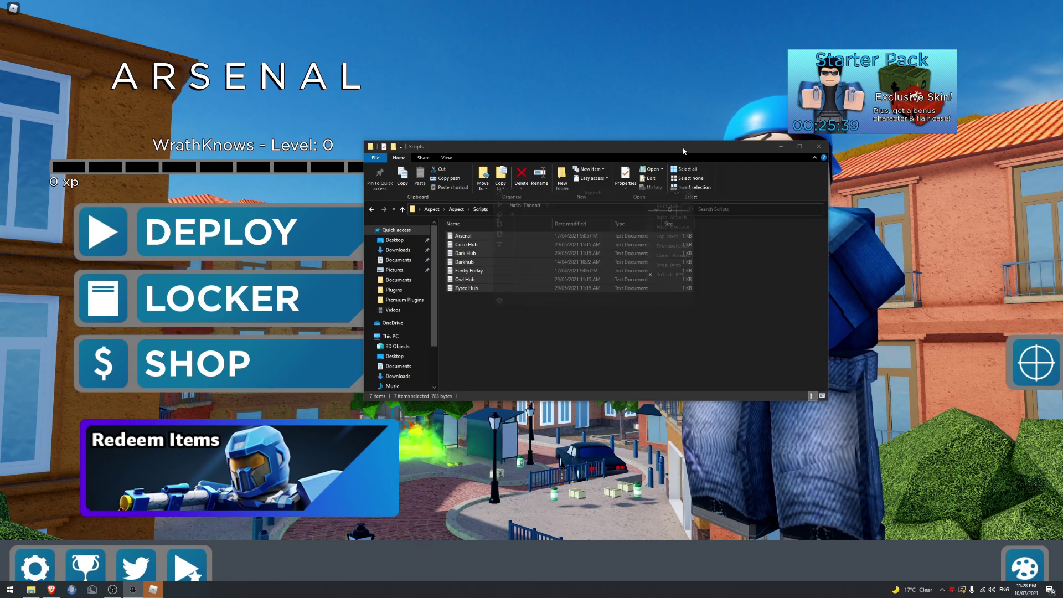
Bring Aspect back to the front, try its Transparency option on and off, and clear the test text from the editor
click(133, 590)
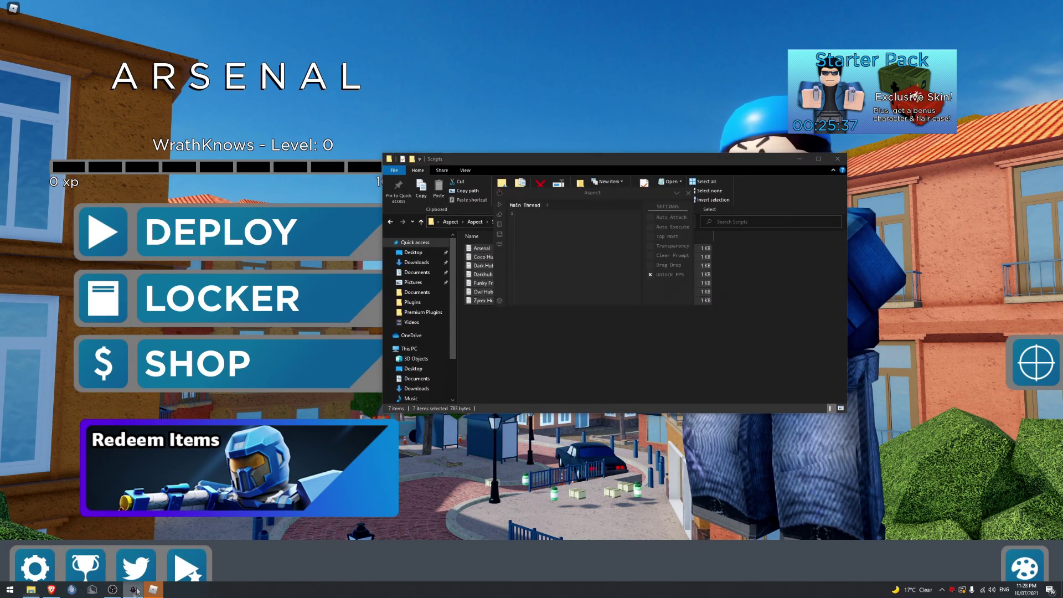
click(662, 247)
drag(594, 199, 533, 192)
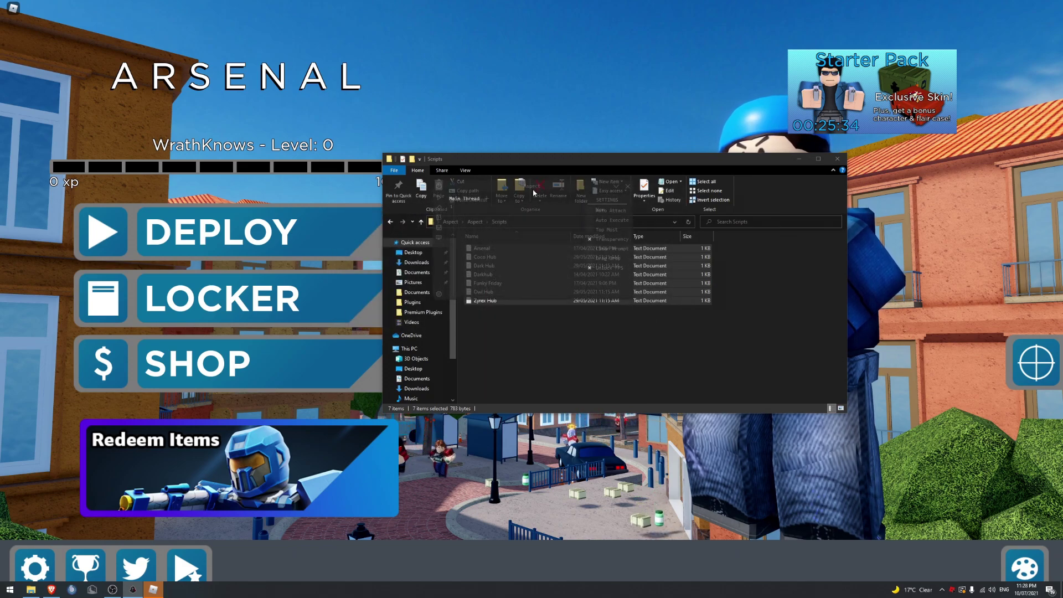
click(588, 240)
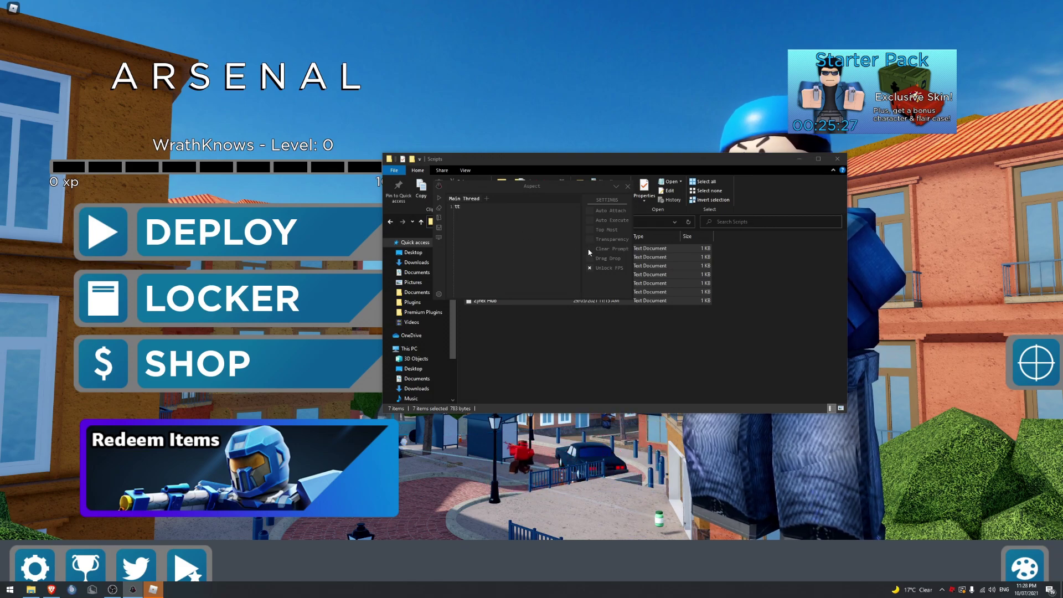
key(BackSpace)
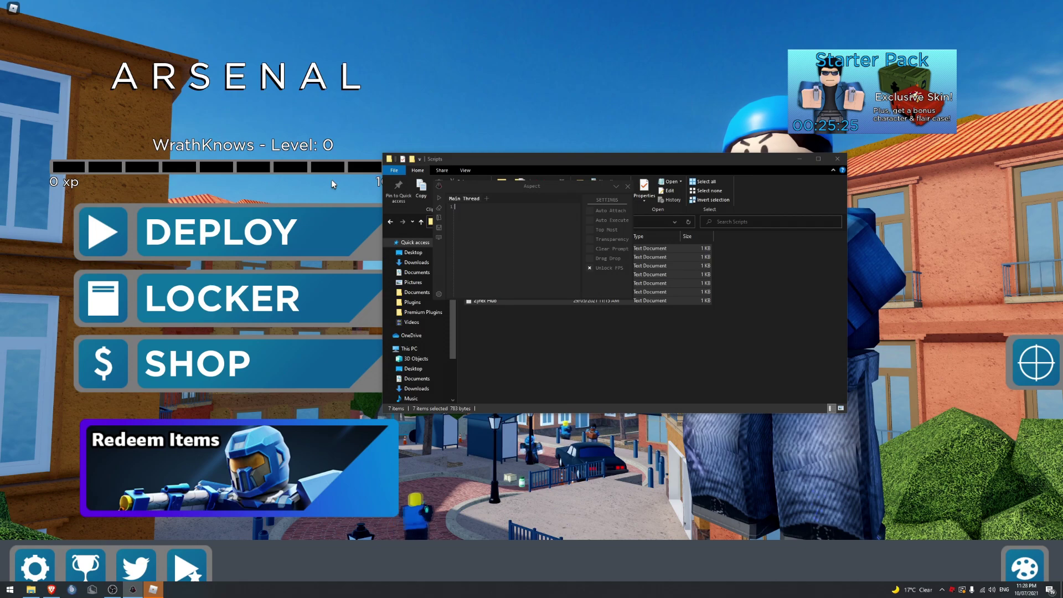
Try the Drag Drop option in the Aspect settings and move the Aspect window toward the folder window's edge
click(590, 258)
click(590, 268)
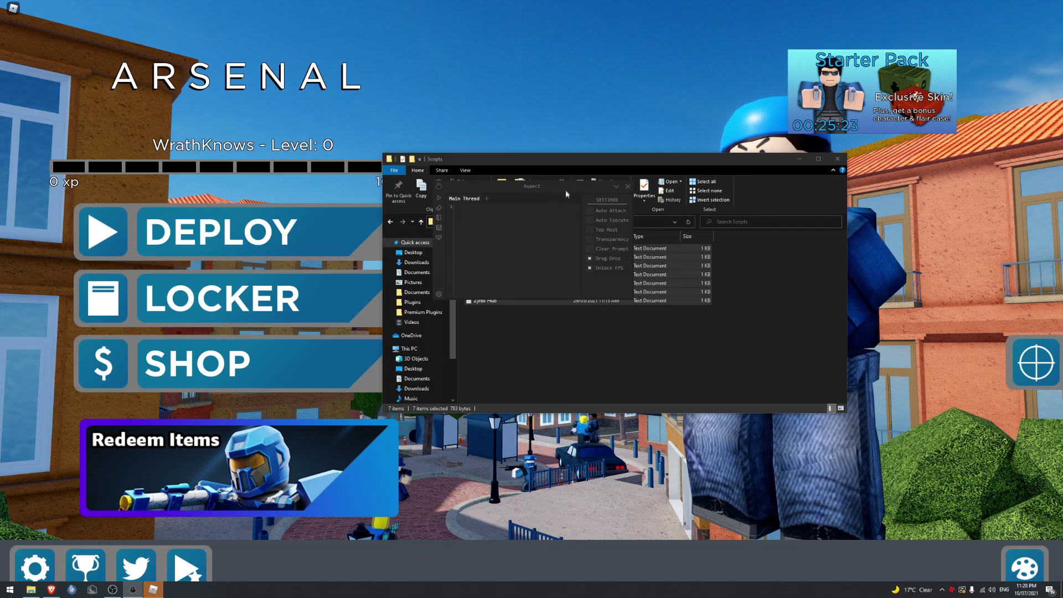
drag(555, 200, 304, 190)
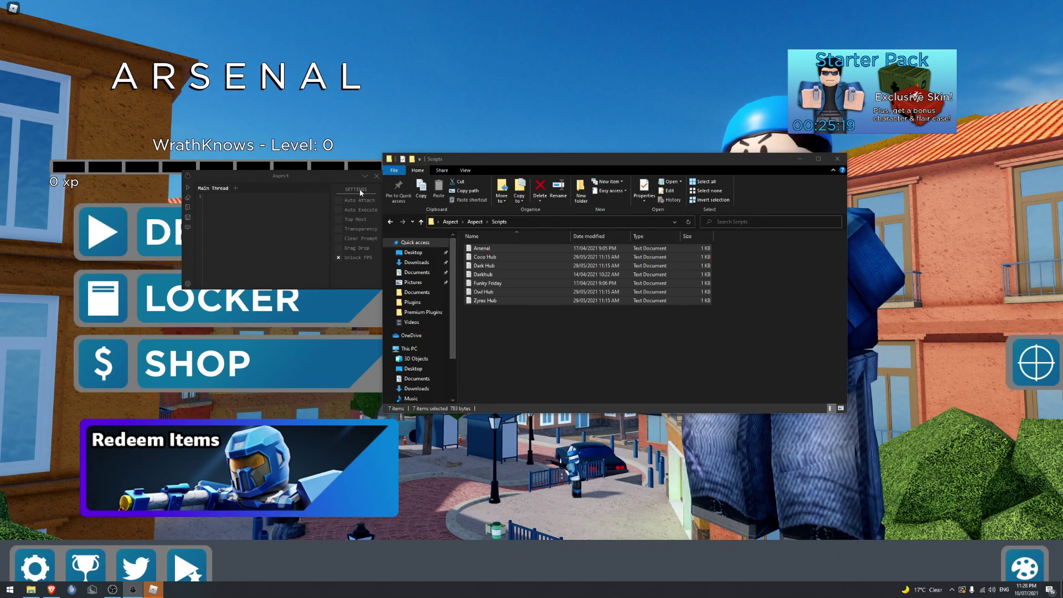
drag(308, 180, 337, 178)
Open the athoi21.xyz website from Aspect and look through its Free Exploits and Paid Exploits listings
click(214, 243)
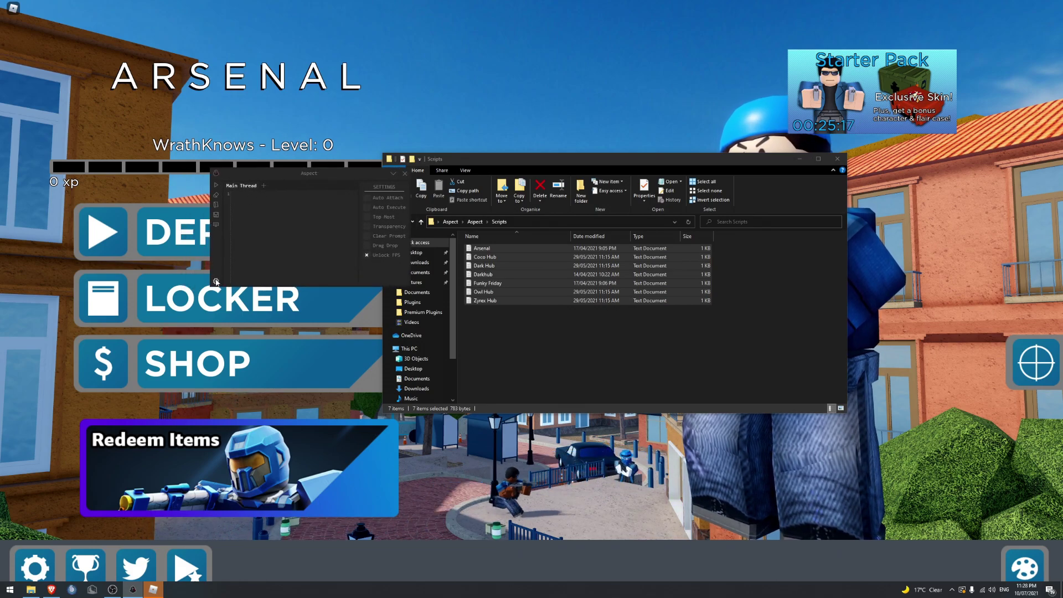
click(216, 226)
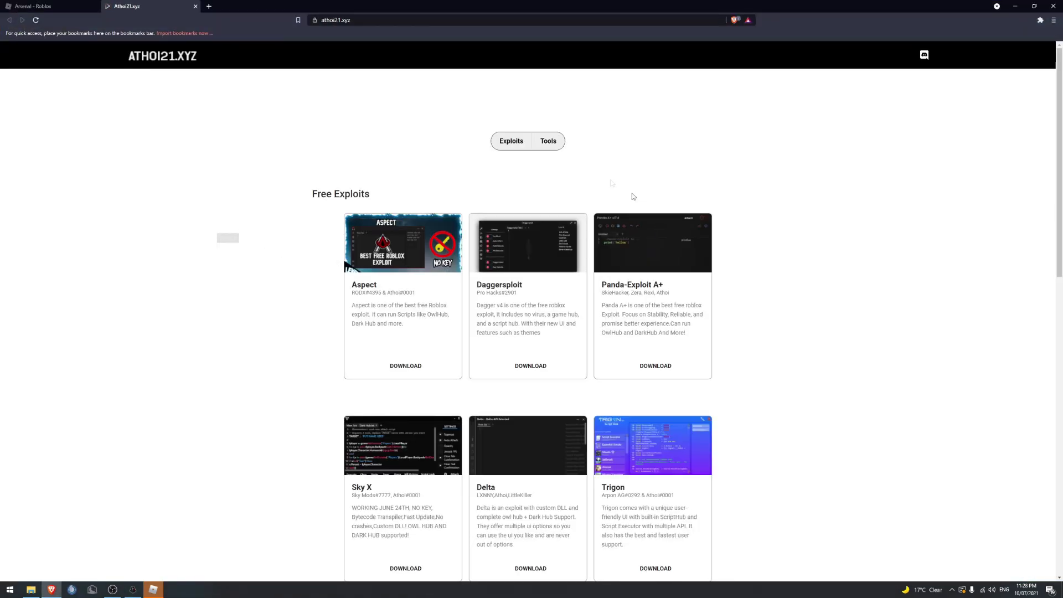
scroll(442, 228, down, 3)
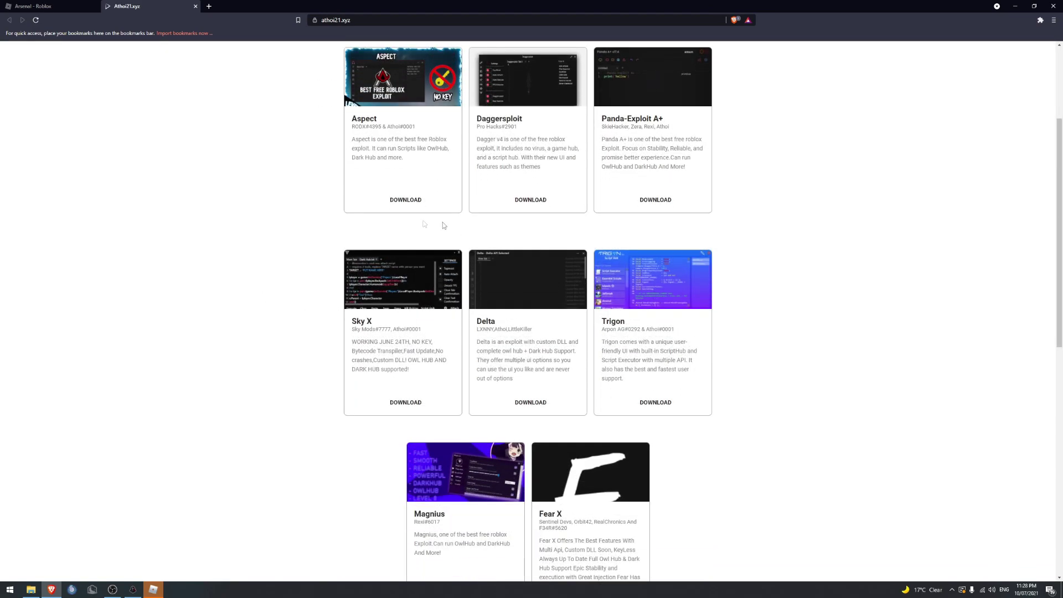
scroll(503, 327, down, 3)
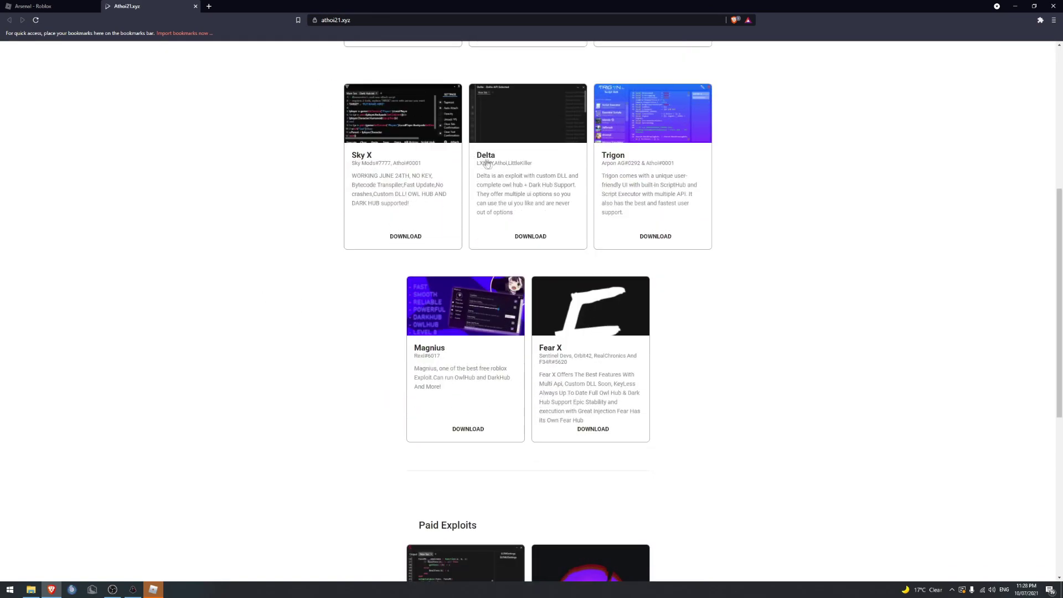
scroll(507, 187, up, 6)
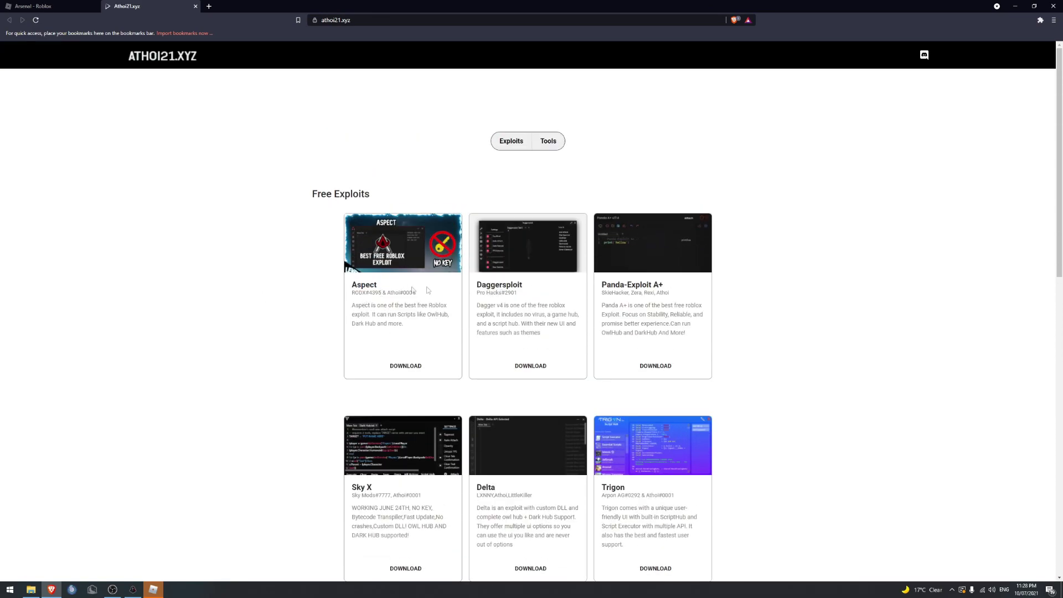
scroll(531, 440, down, 6)
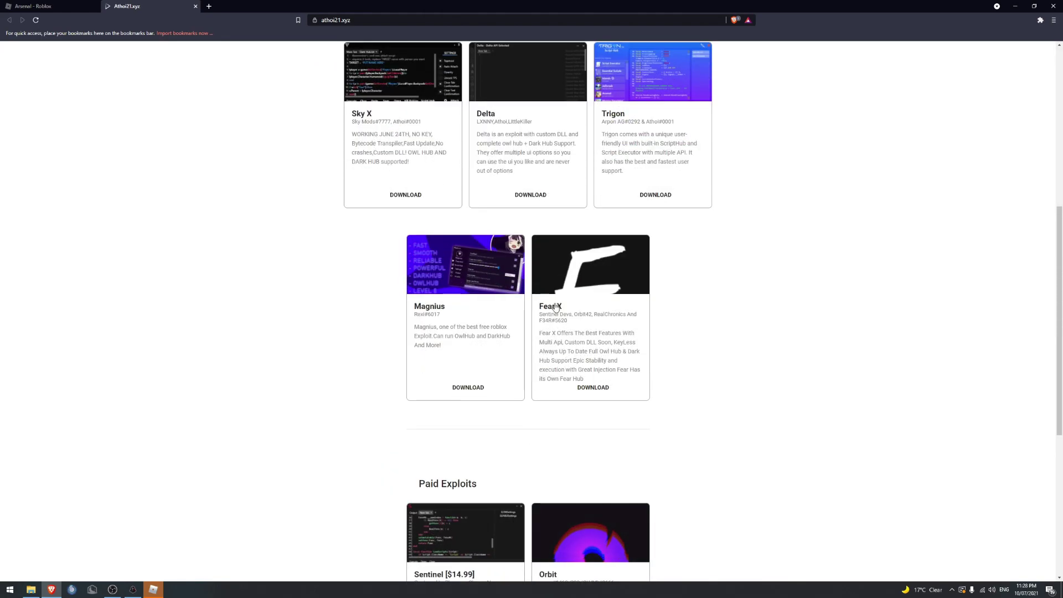
scroll(415, 318, down, 2)
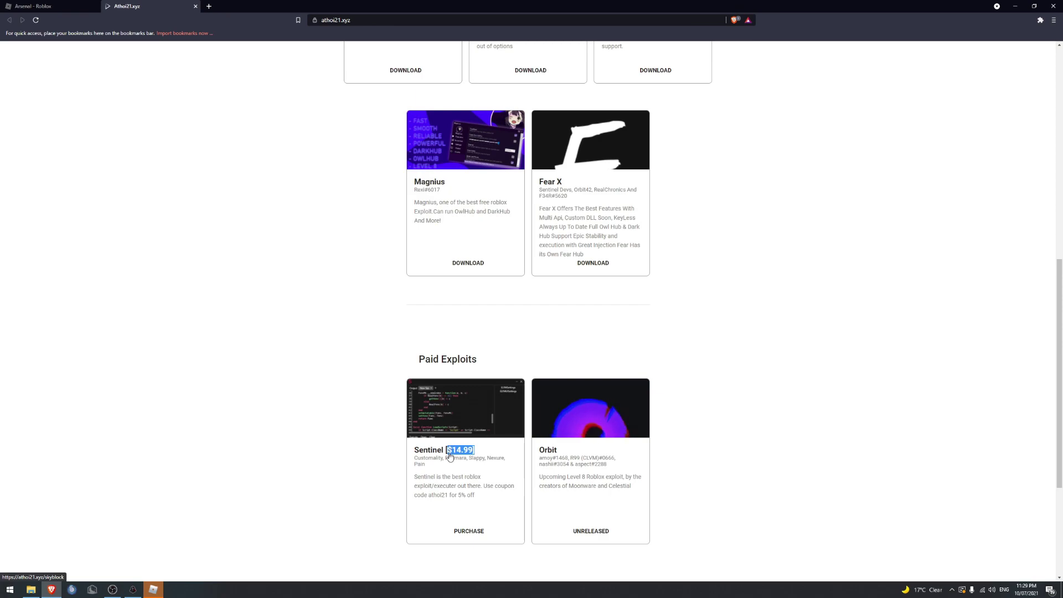
scroll(335, 470, up, 3)
scroll(336, 469, down, 3)
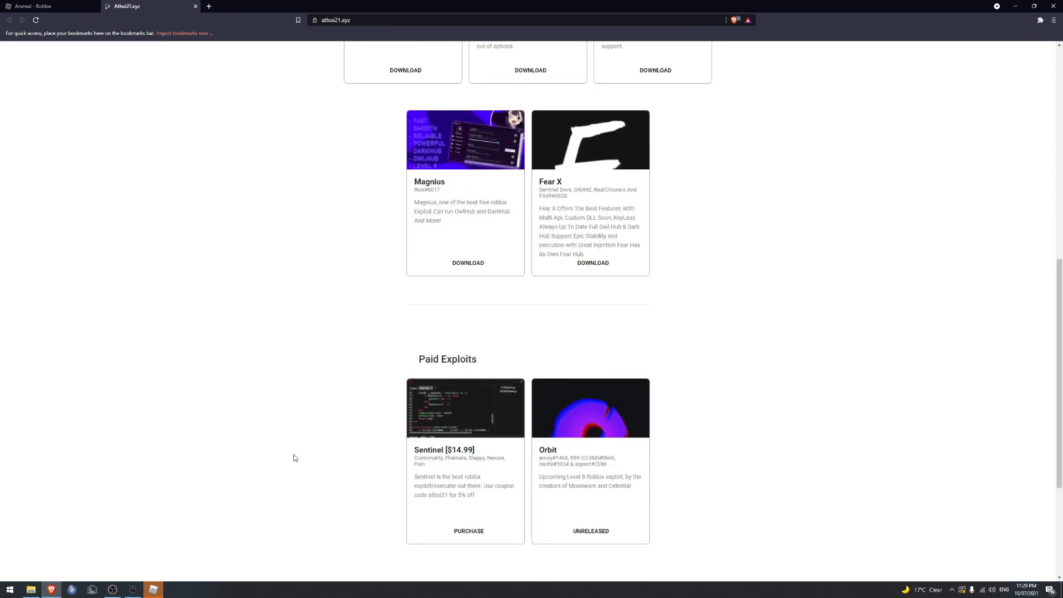
scroll(280, 458, up, 9)
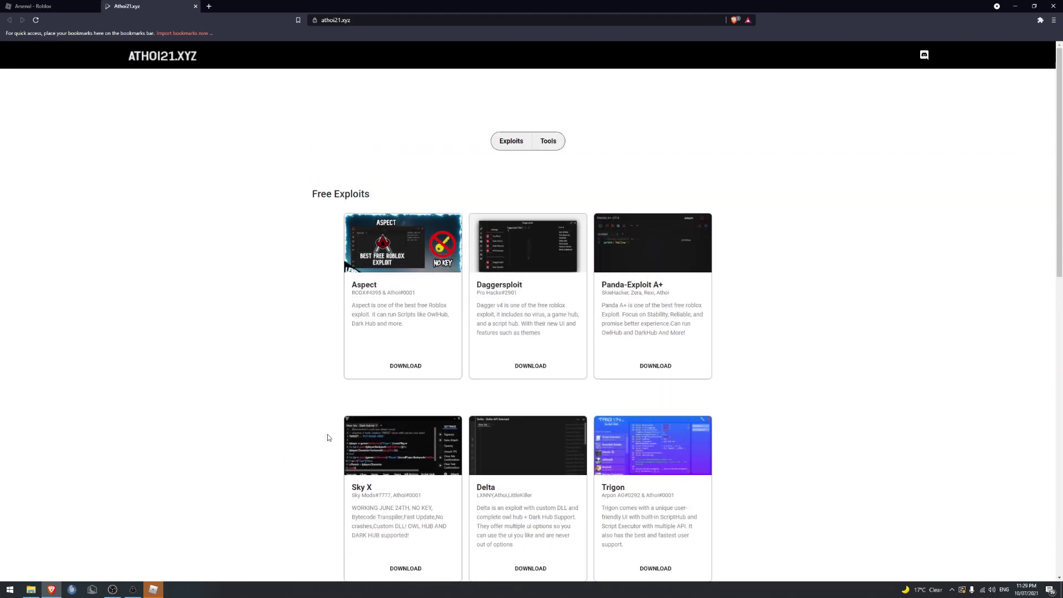
scroll(327, 438, down, 10)
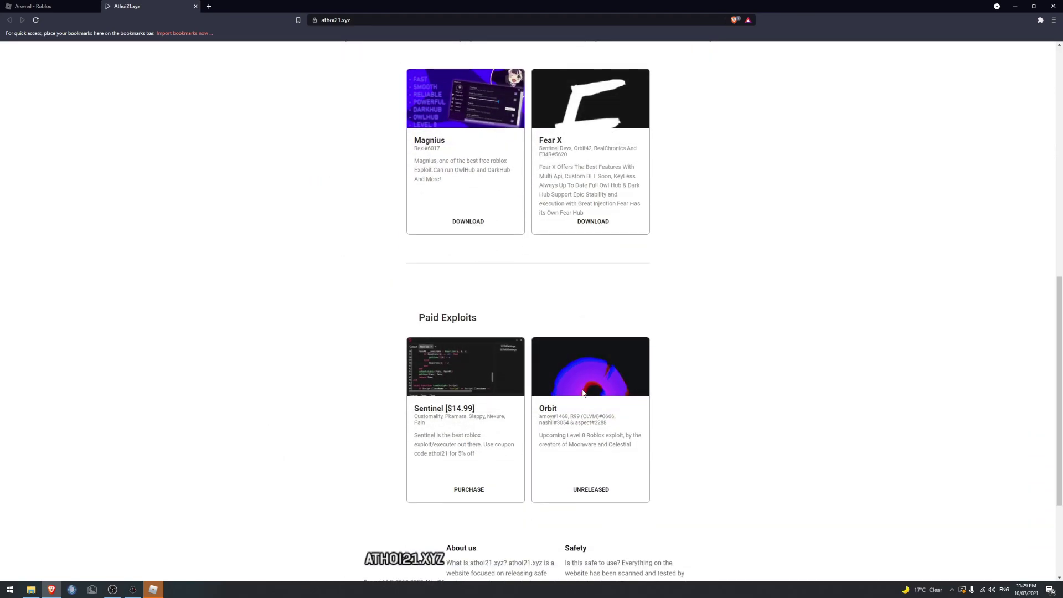
Leave the exploit listings, switch to the Arsenal game and bring the Aspect window up over it
scroll(469, 393, up, 4)
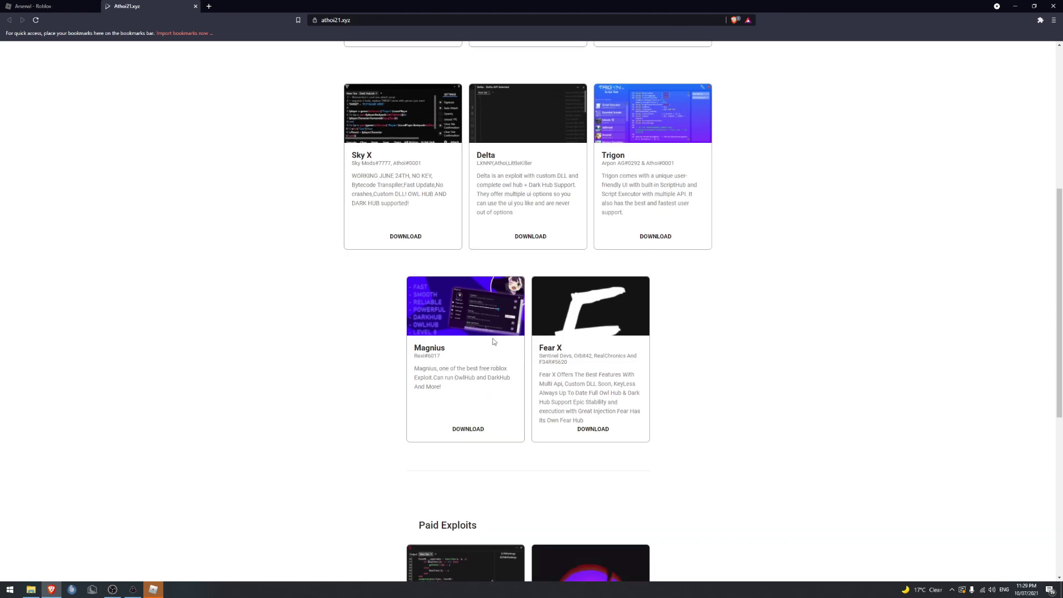
scroll(425, 363, up, 6)
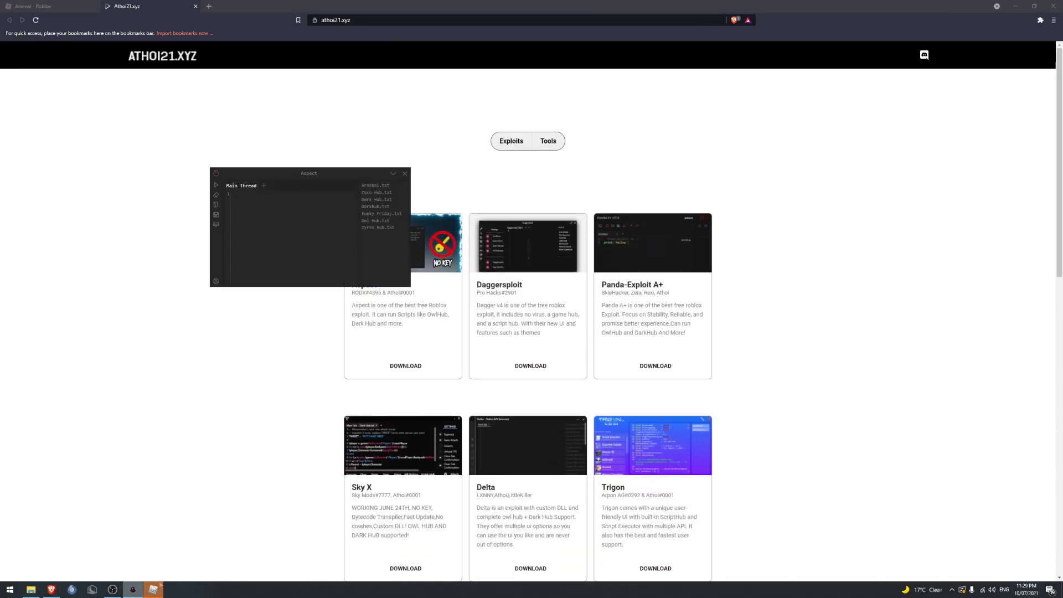
click(153, 589)
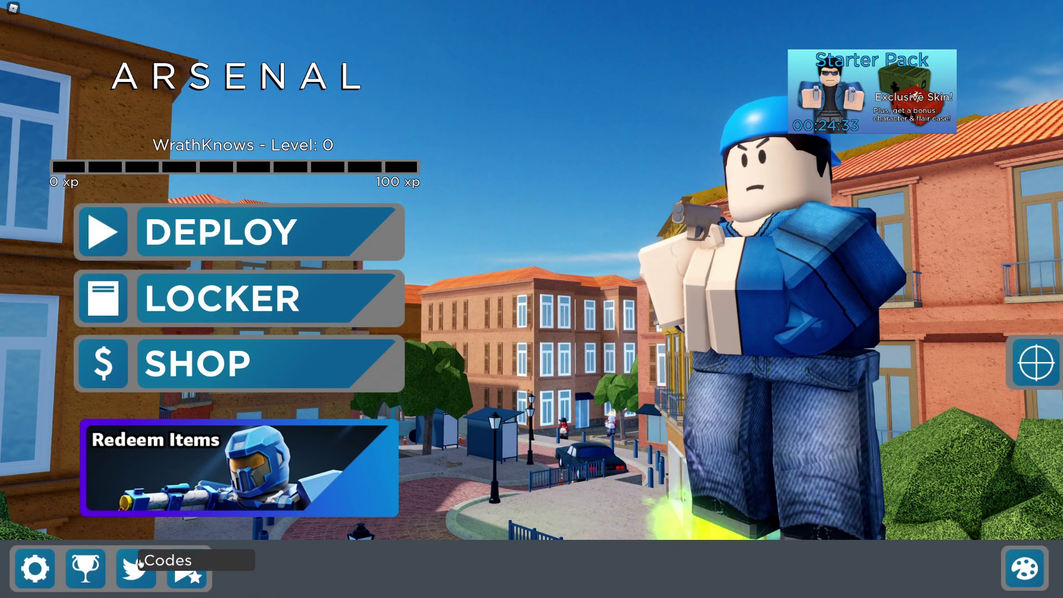
key(super)
click(134, 589)
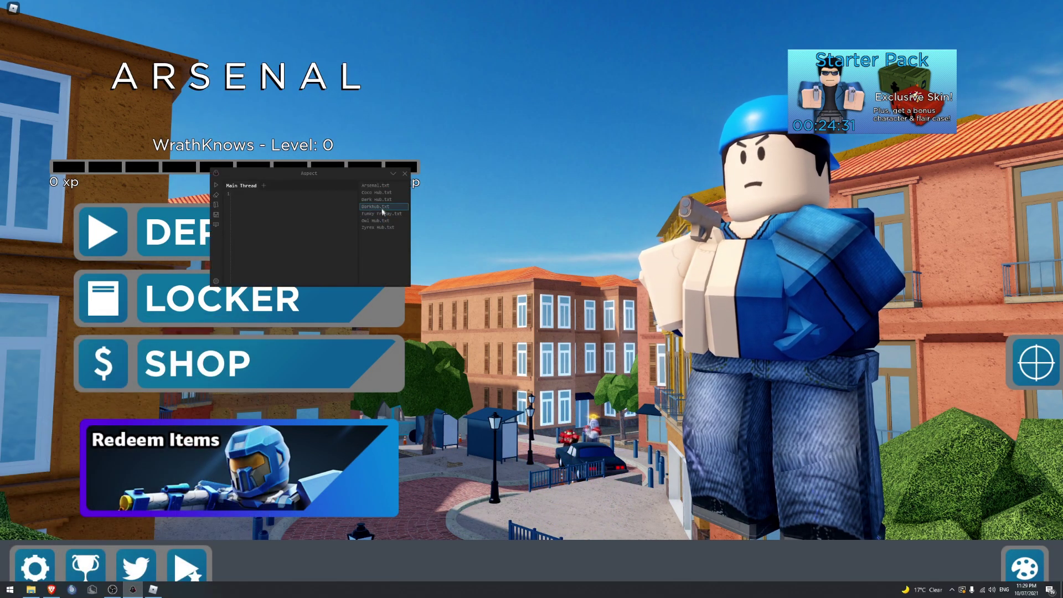
Load the Owl Hub script into Aspect's editor, execute it in Arsenal and minimise Aspect
click(383, 222)
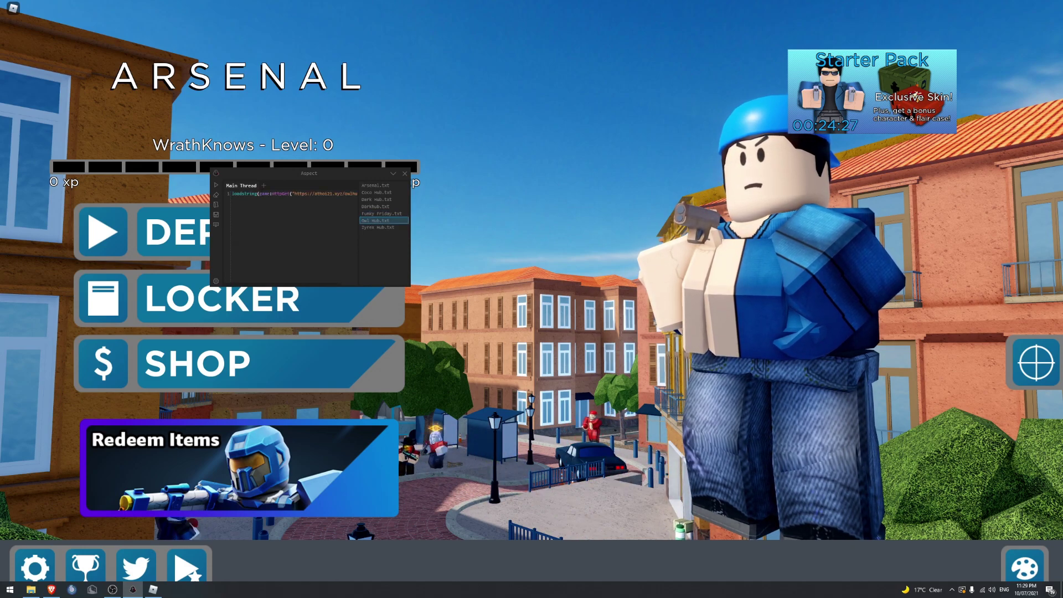
click(216, 185)
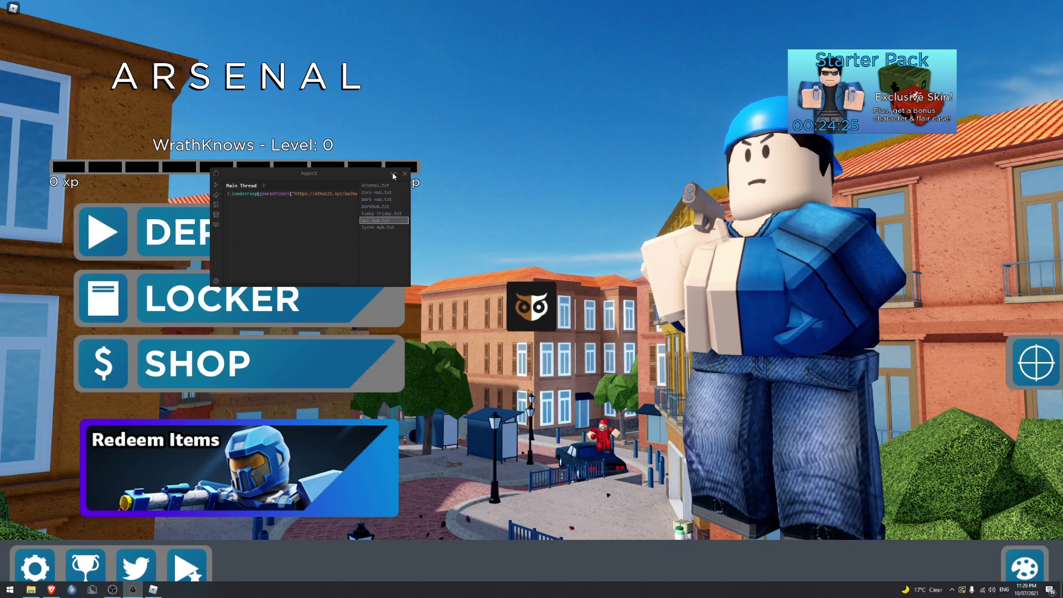
click(393, 174)
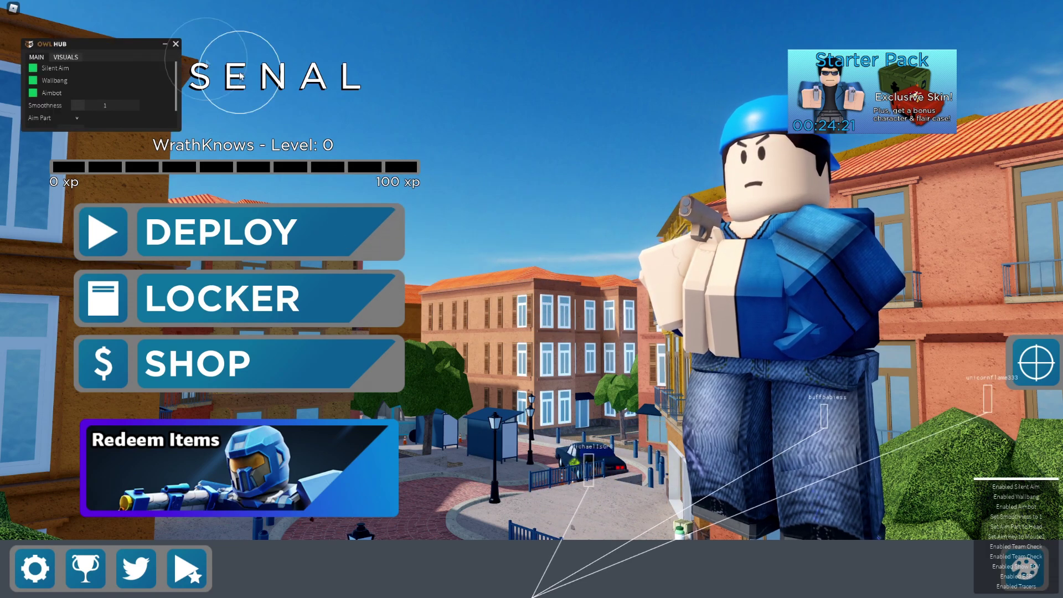
Set Owl Hub's FOV Radius to 408 and its aimbot Smoothness to 1, and collapse the hub window
click(66, 57)
drag(73, 81, 104, 86)
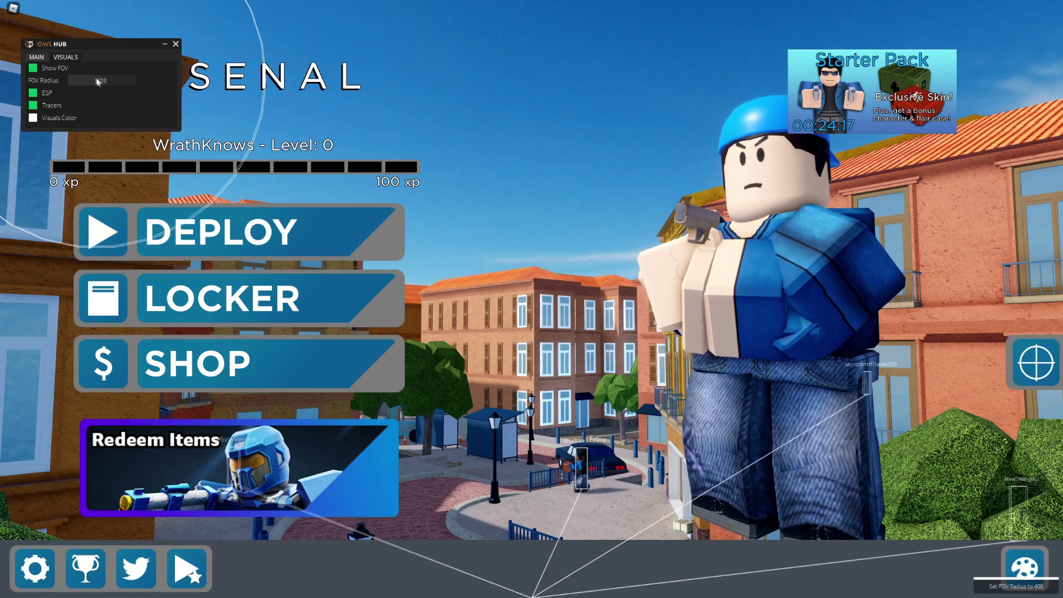
scroll(69, 104, up, 3)
scroll(69, 104, down, 1)
click(94, 83)
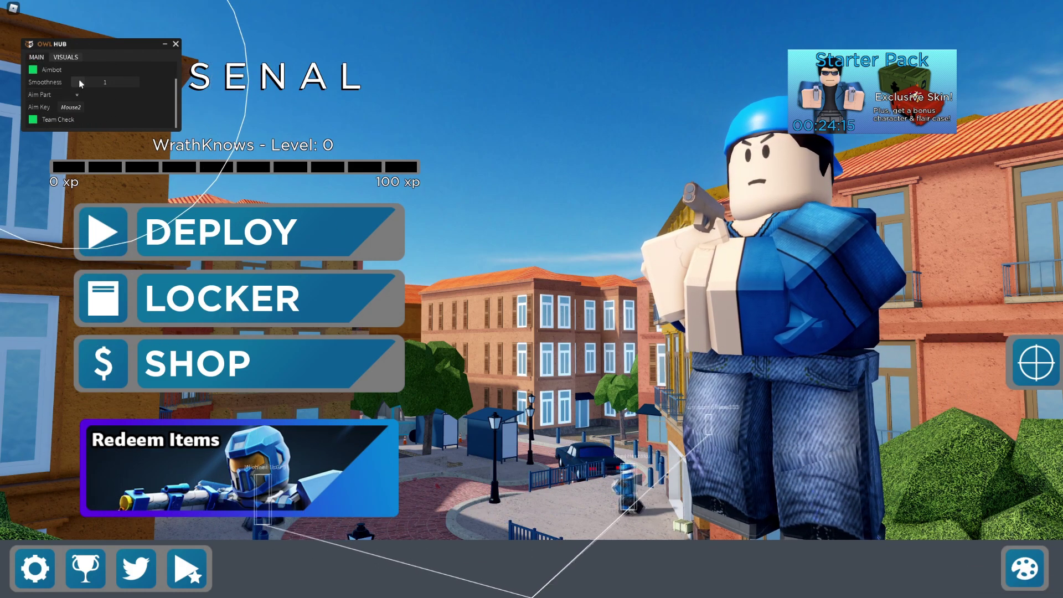
click(164, 44)
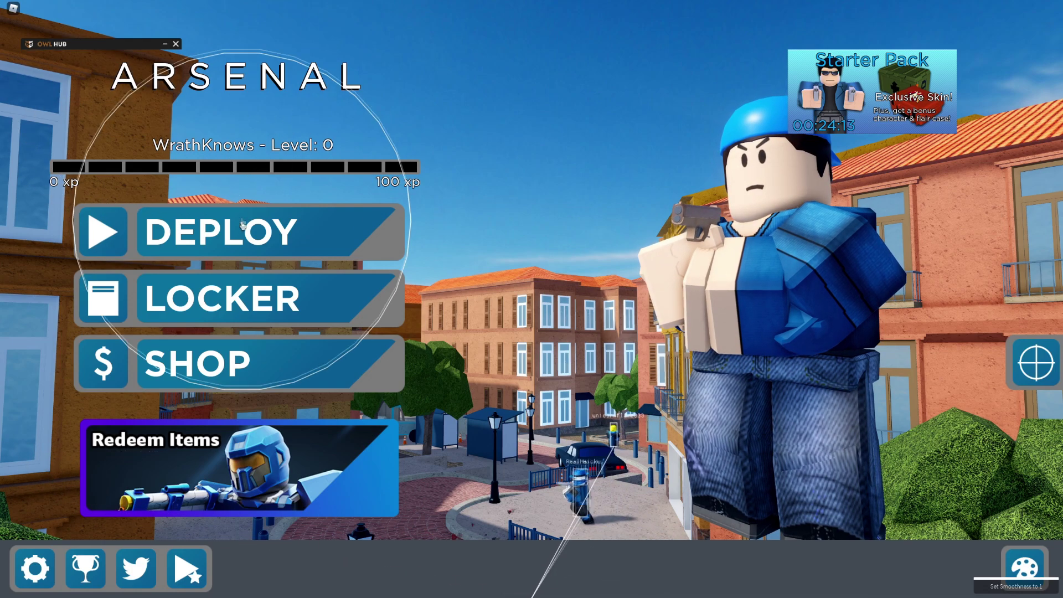
Deploy into the Standard match, pick a team, and advance through the map shooting enemies with the Owl Hub features on
click(222, 231)
click(488, 302)
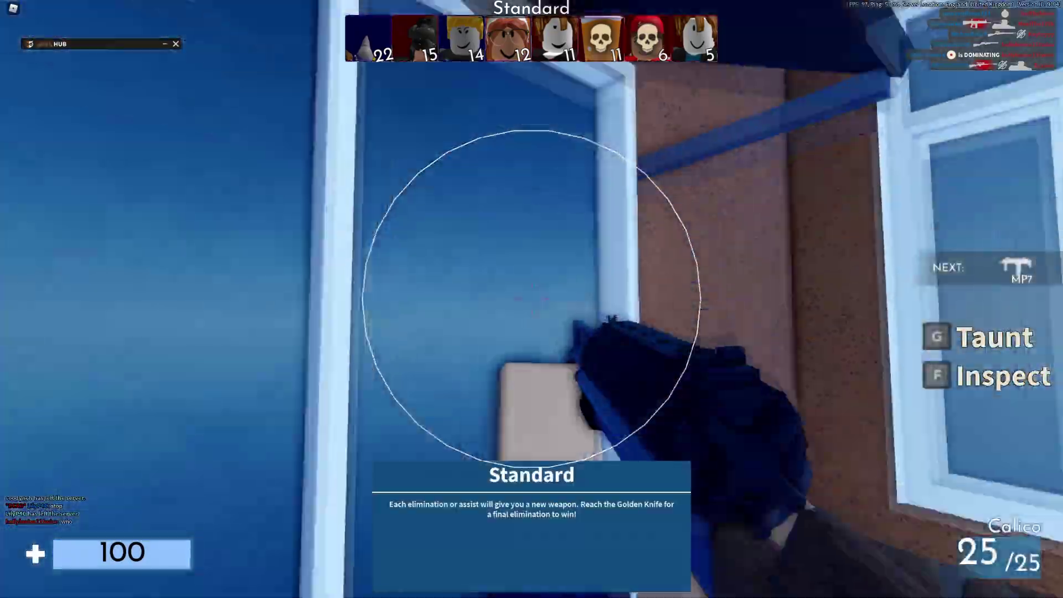
key(w)
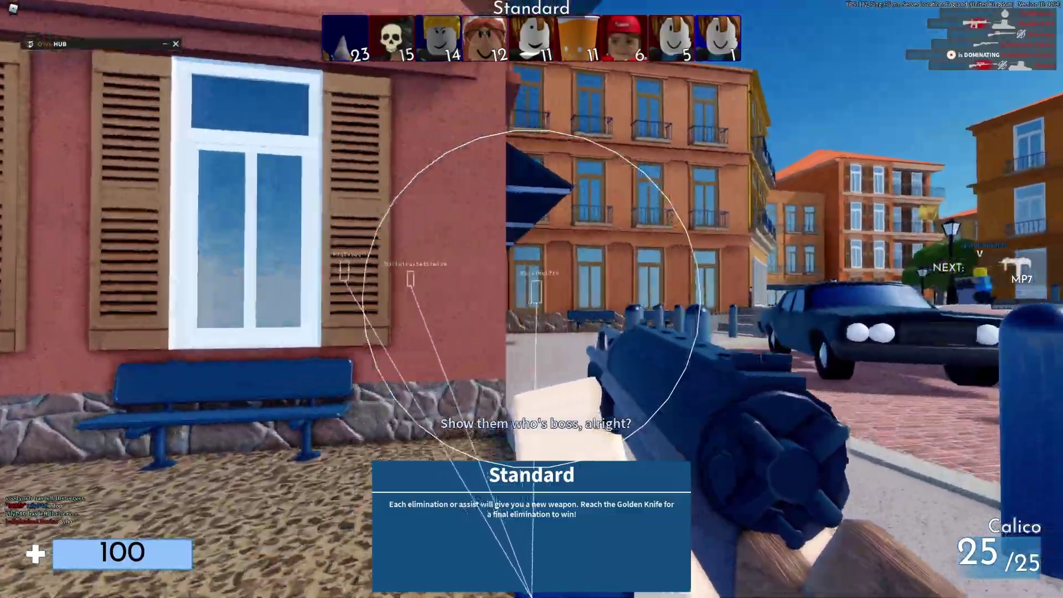
click(531, 299)
key(w)
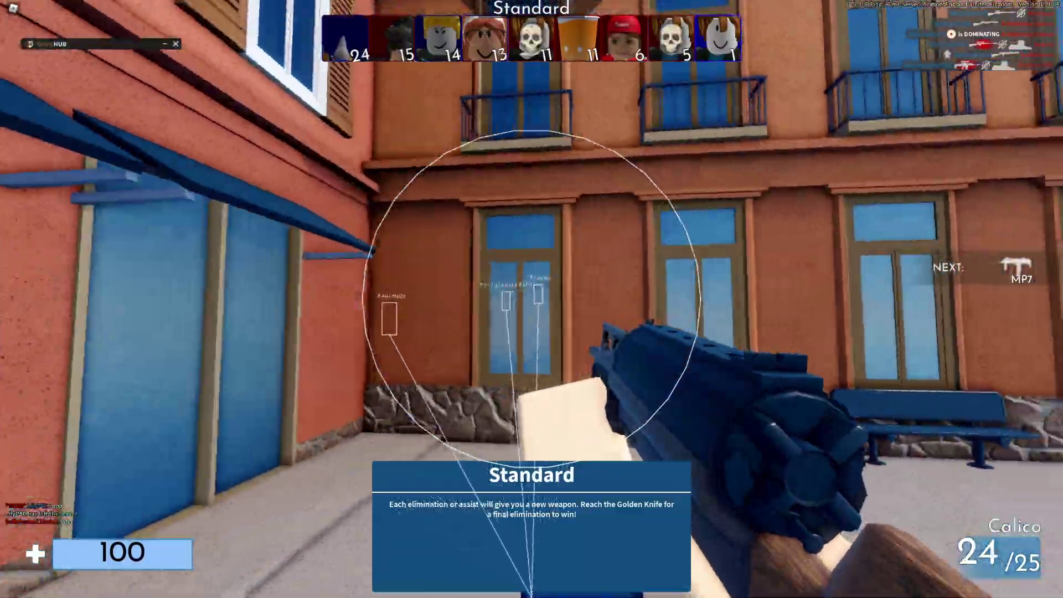
key(w)
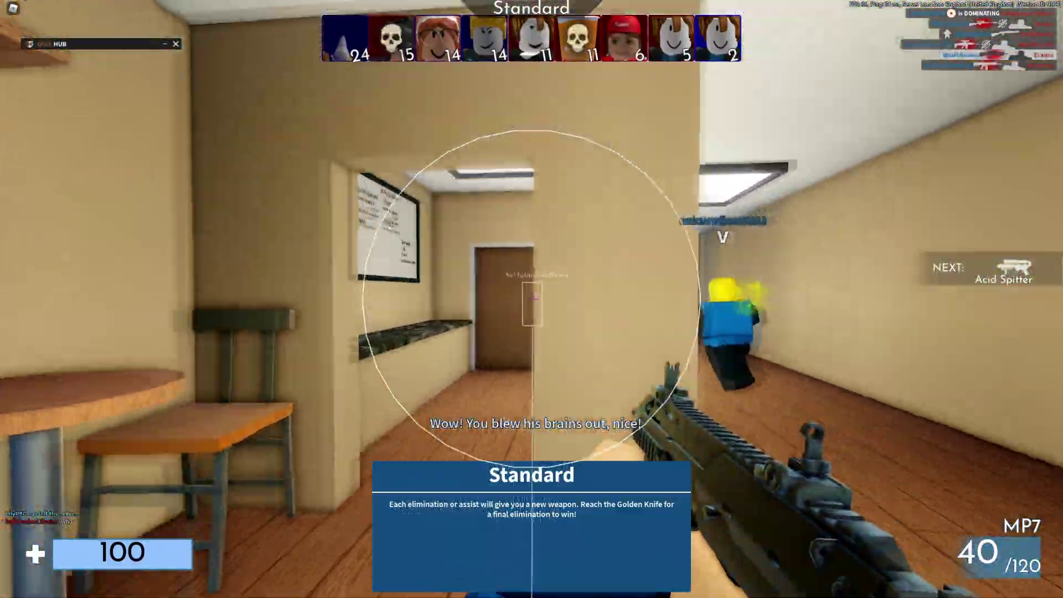
key(w)
click(531, 299)
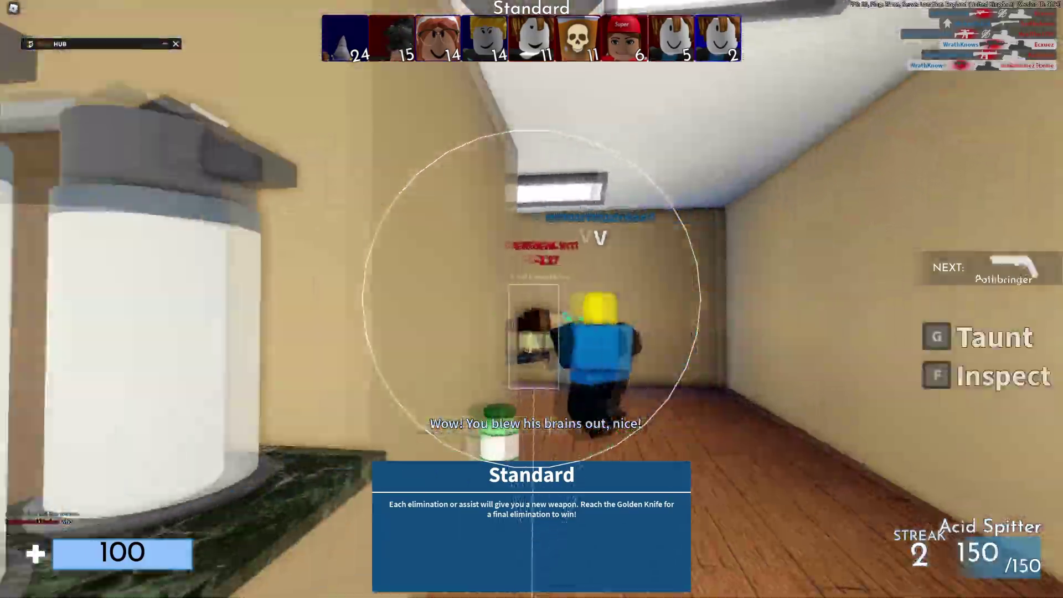